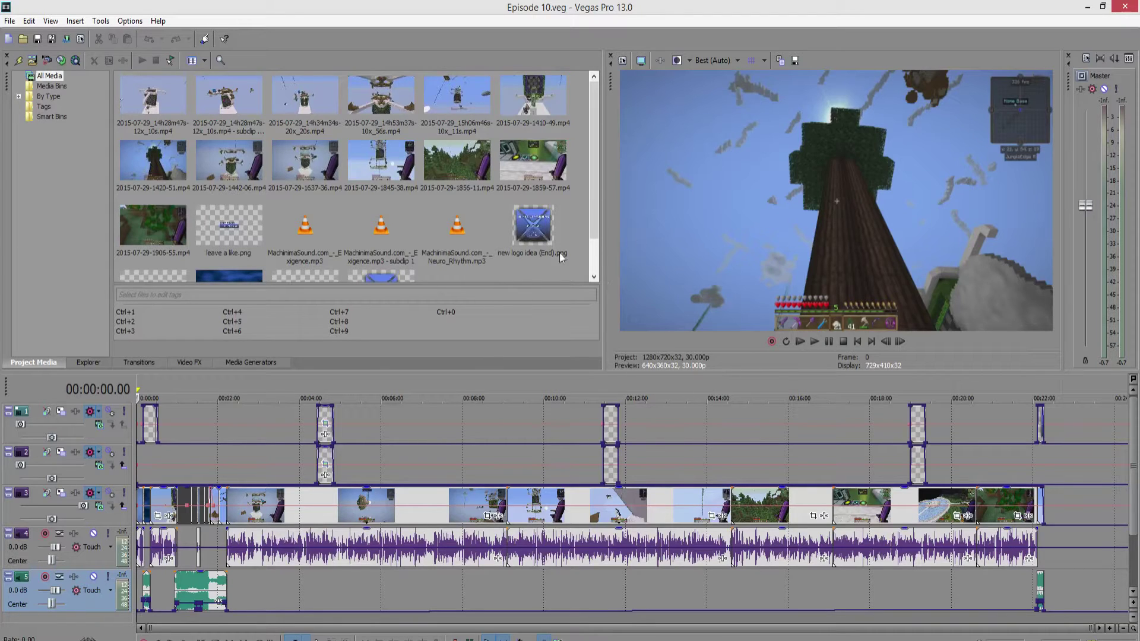
# Restore the default window layout
pyautogui.click(51, 21)
pyautogui.moveTo(94, 70)
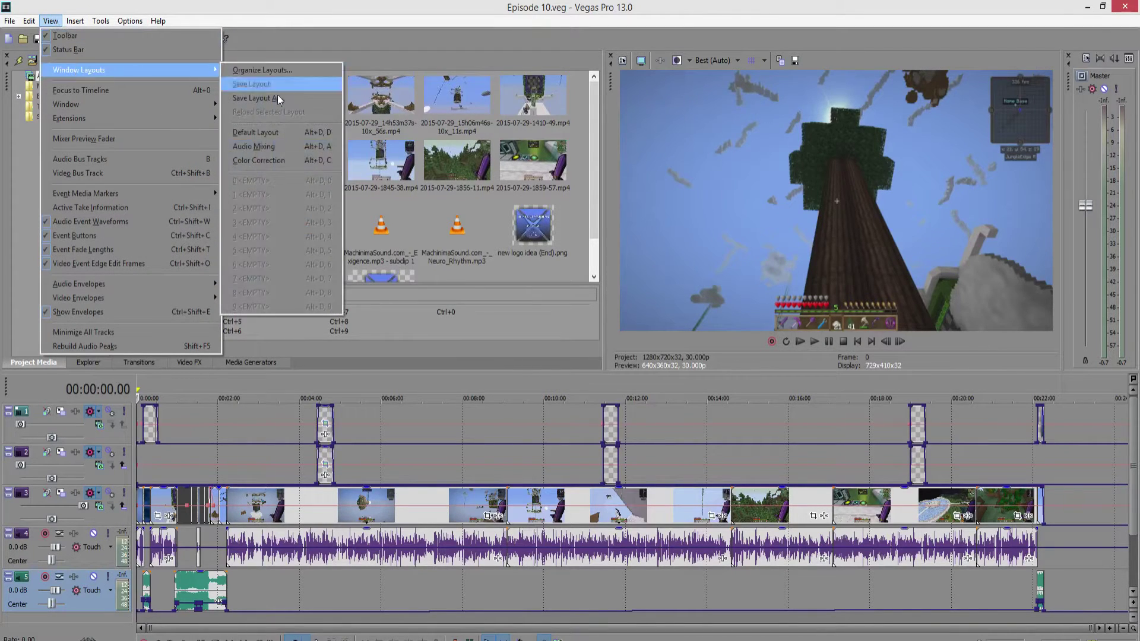
pyautogui.click(275, 133)
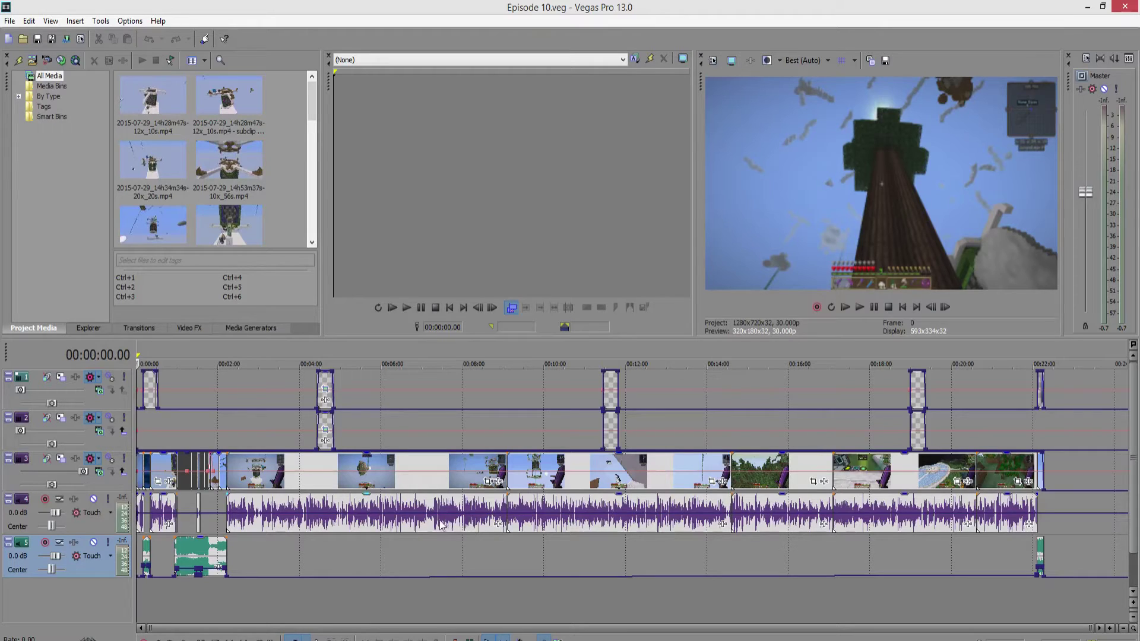
# Lower the volume envelope points across the long music clip on track 5, from about 1:00 to 2:10, to -Inf dB
pyautogui.moveTo(423, 515); pyautogui.dragTo(425, 583)
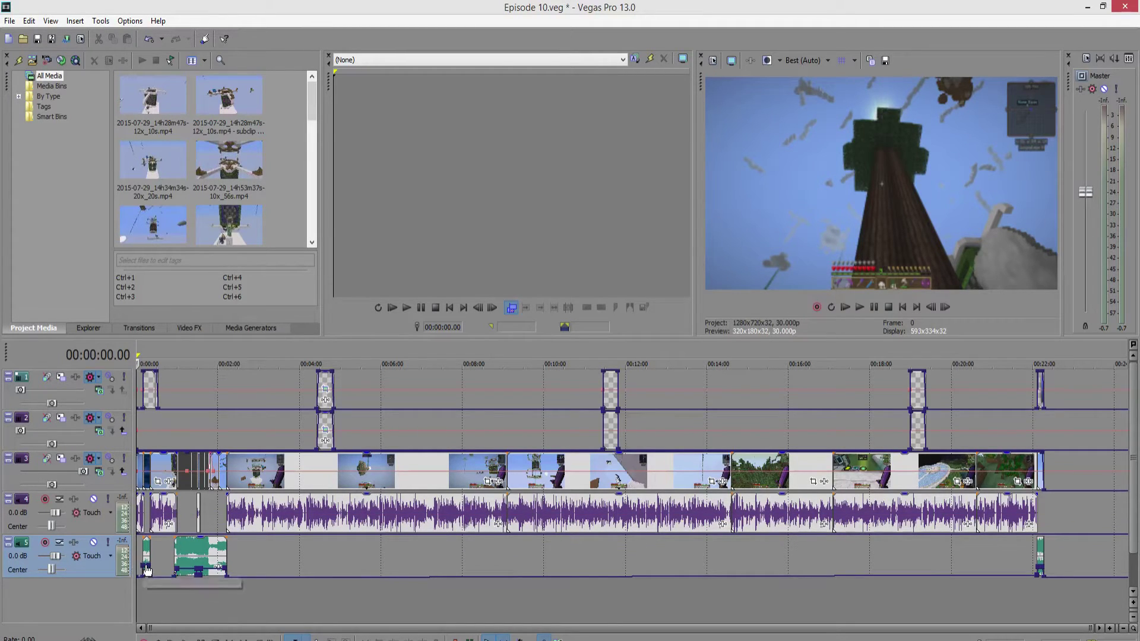
pyautogui.scroll(3, 160, 581)
pyautogui.scroll(4, 160, 581)
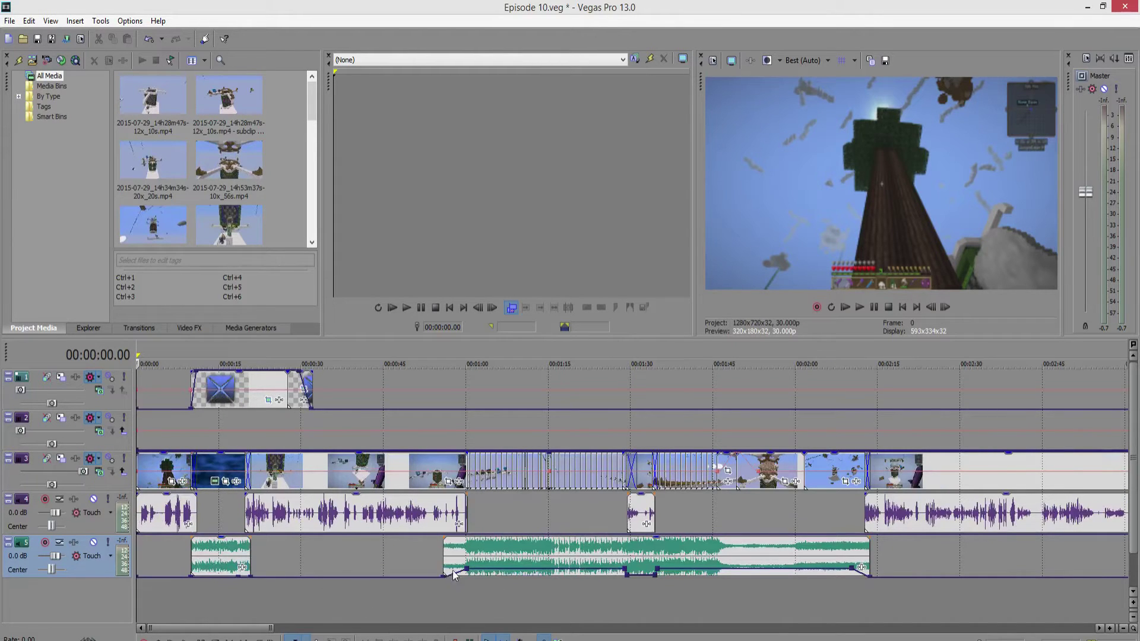
pyautogui.moveTo(467, 568); pyautogui.dragTo(601, 609)
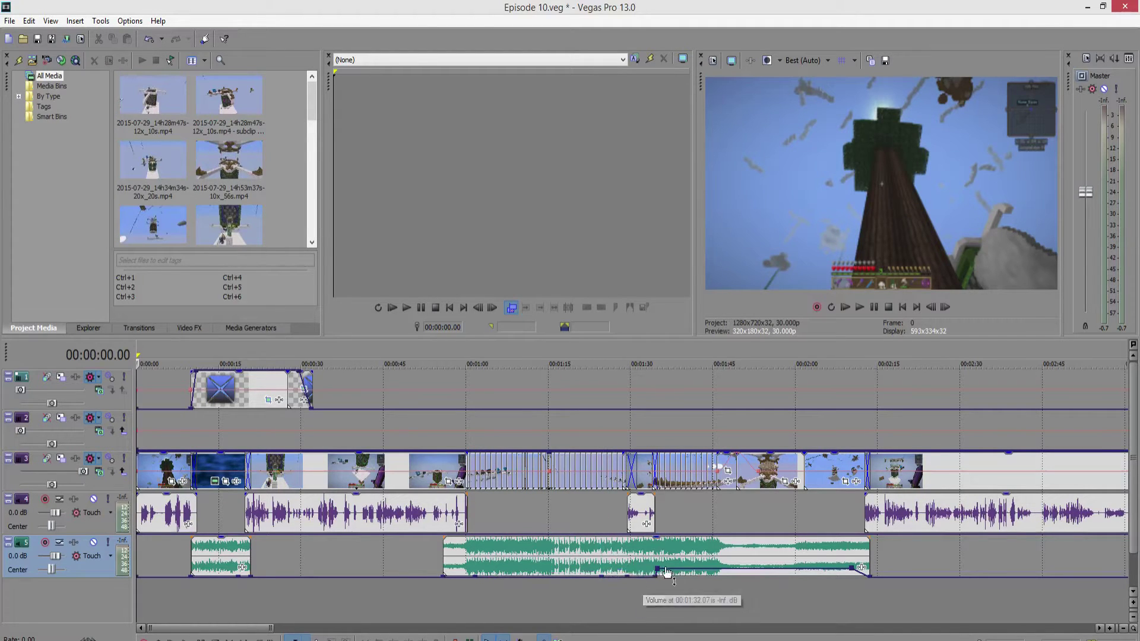
pyautogui.moveTo(666, 572); pyautogui.dragTo(670, 577)
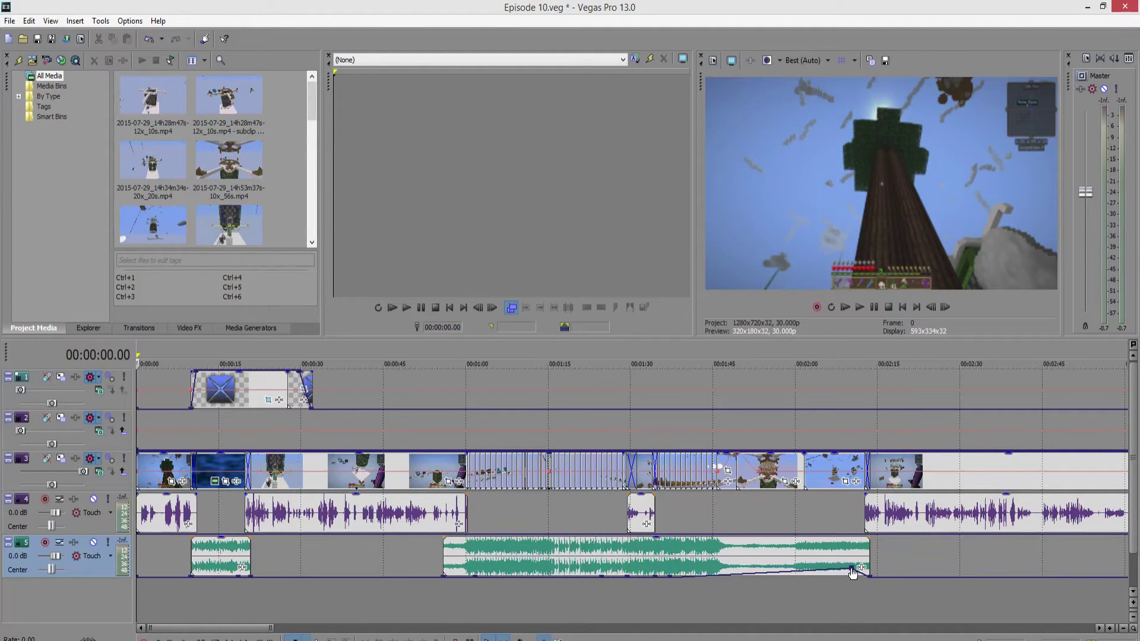
pyautogui.moveTo(853, 570); pyautogui.dragTo(851, 615)
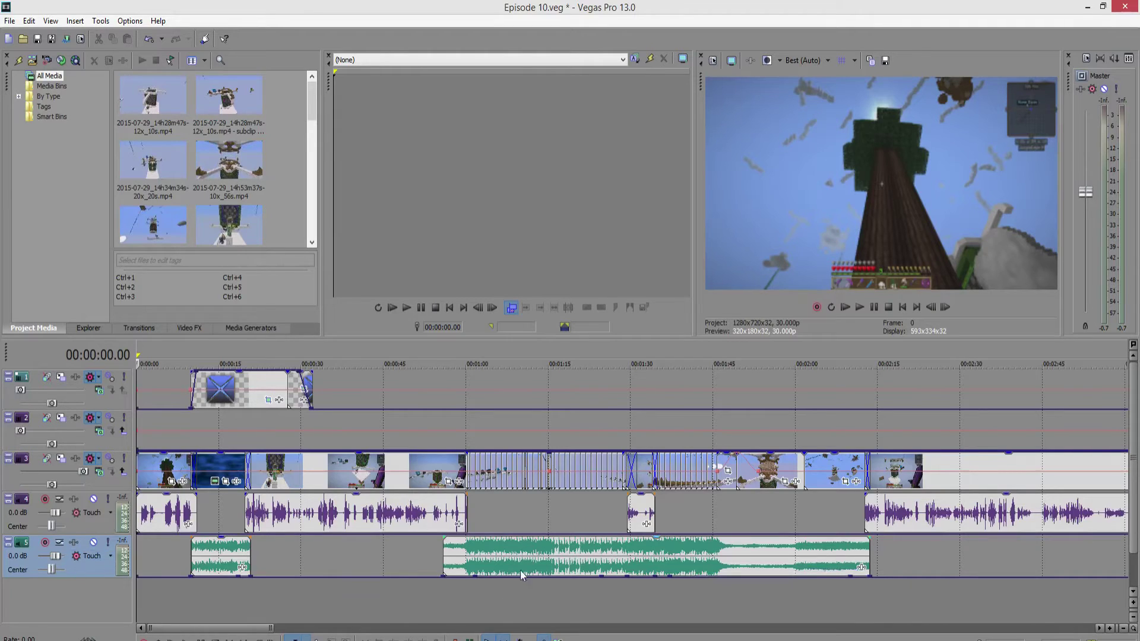
pyautogui.scroll(-6, 626, 536)
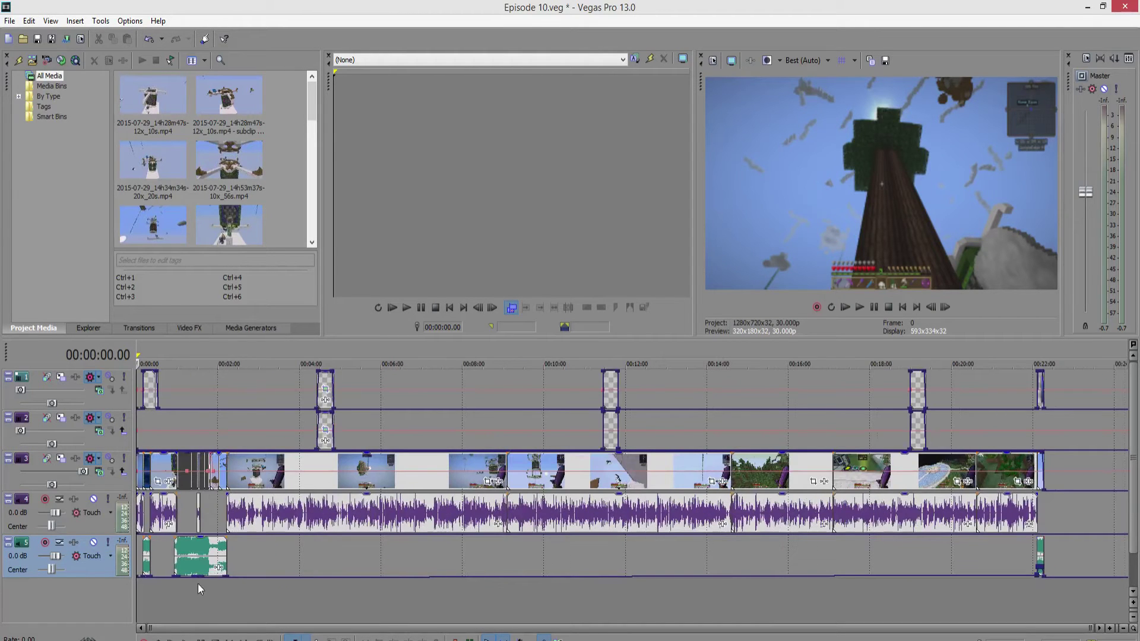
pyautogui.scroll(6, 196, 575)
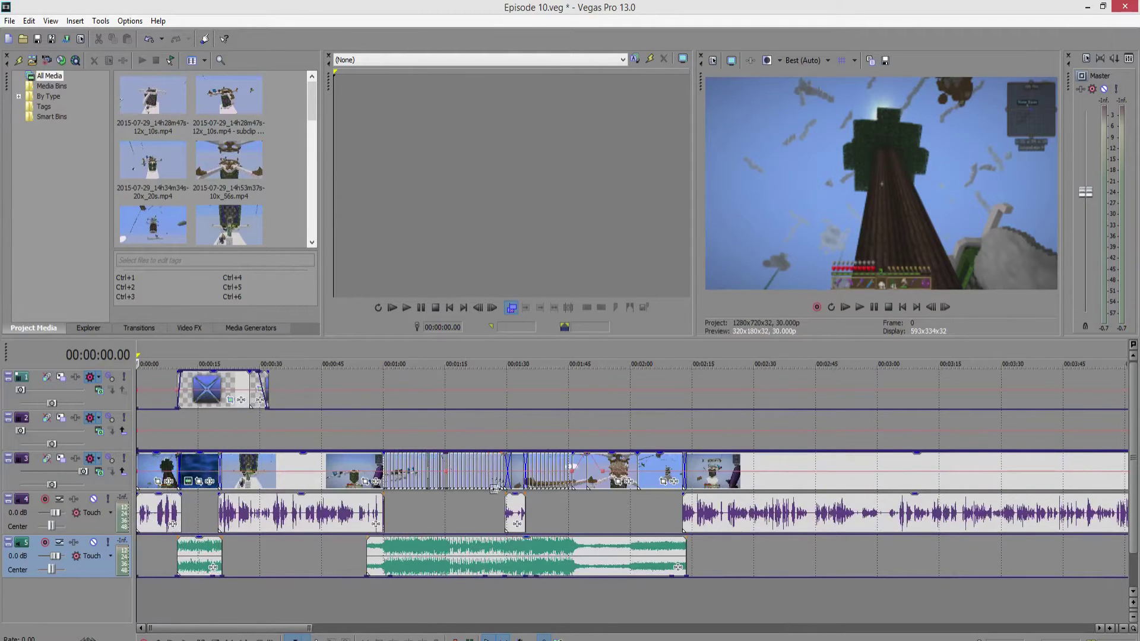
pyautogui.scroll(-6, 704, 563)
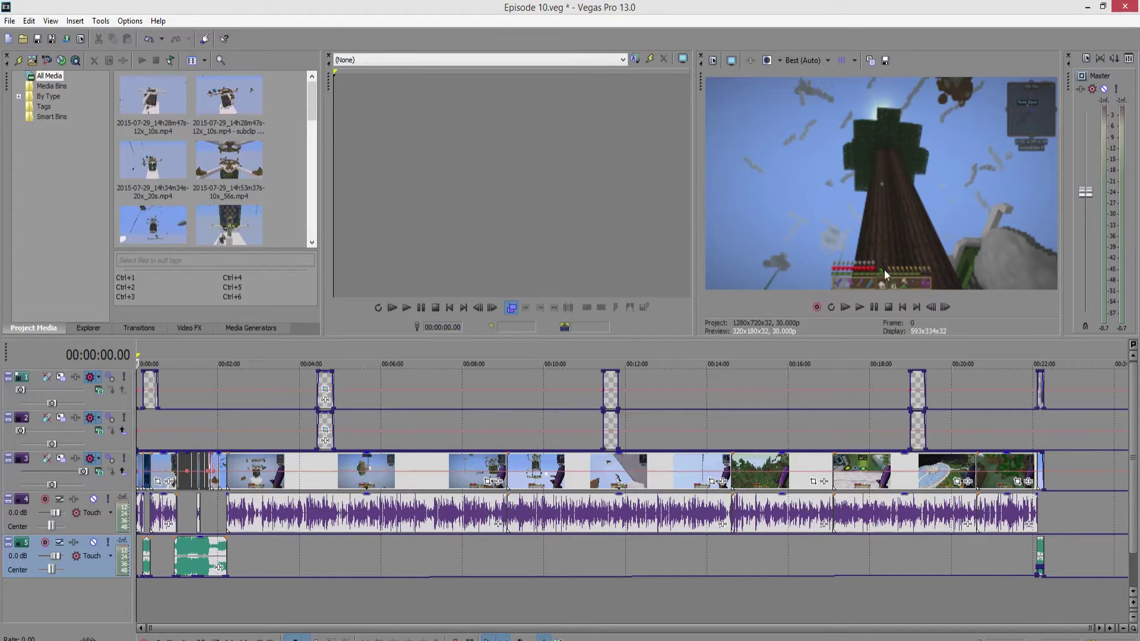
# Preview the project from the start and, after stopping playback, place the cursor at 00:01:14.17 among the short clips
pyautogui.click(846, 307)
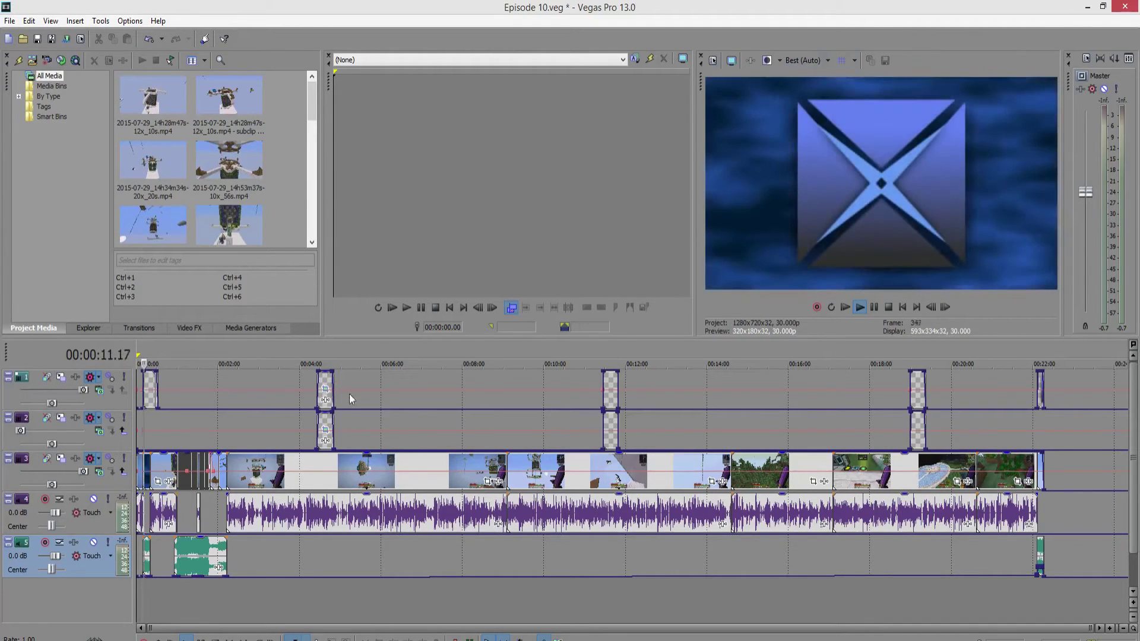
pyautogui.scroll(5, 162, 442)
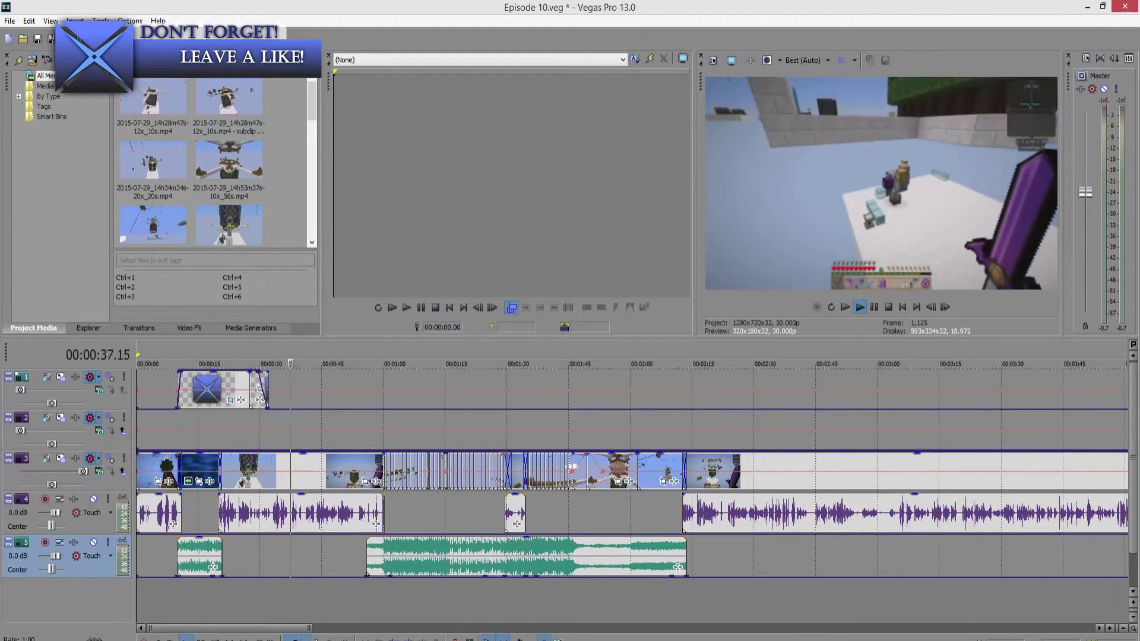
pyautogui.press('space')
pyautogui.click(443, 505)
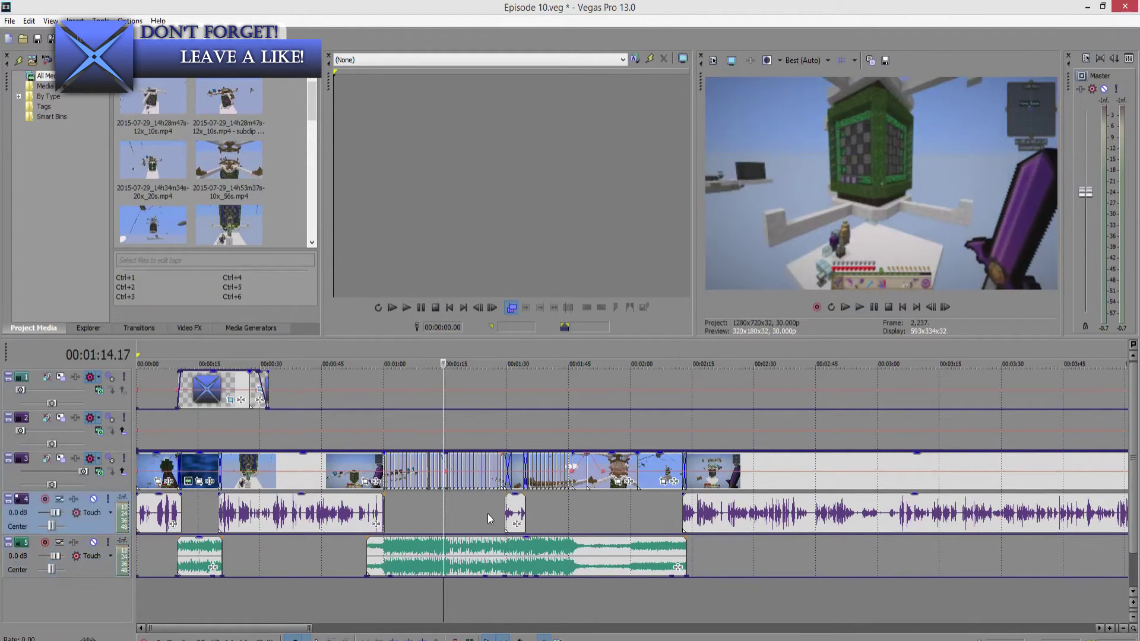
# Examine the closely spaced cuts on the video track around 00:01:14.17, from overview down to single frames
pyautogui.scroll(1, 488, 513)
pyautogui.scroll(-2, 488, 513)
pyautogui.scroll(3, 489, 514)
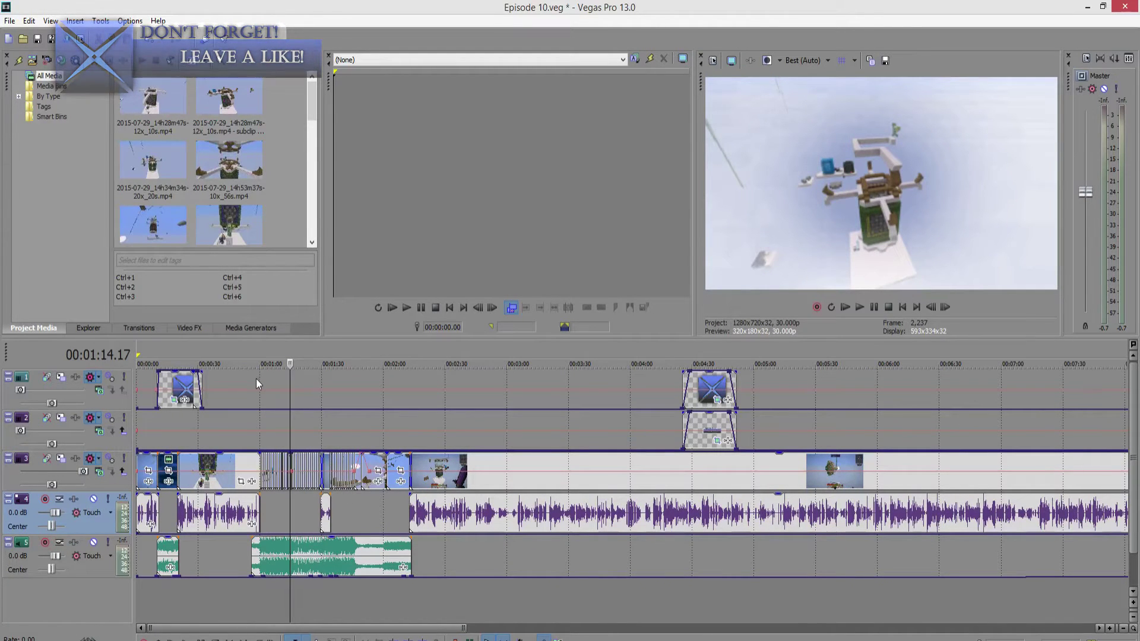
pyautogui.scroll(5, 322, 415)
pyautogui.scroll(5, 322, 415)
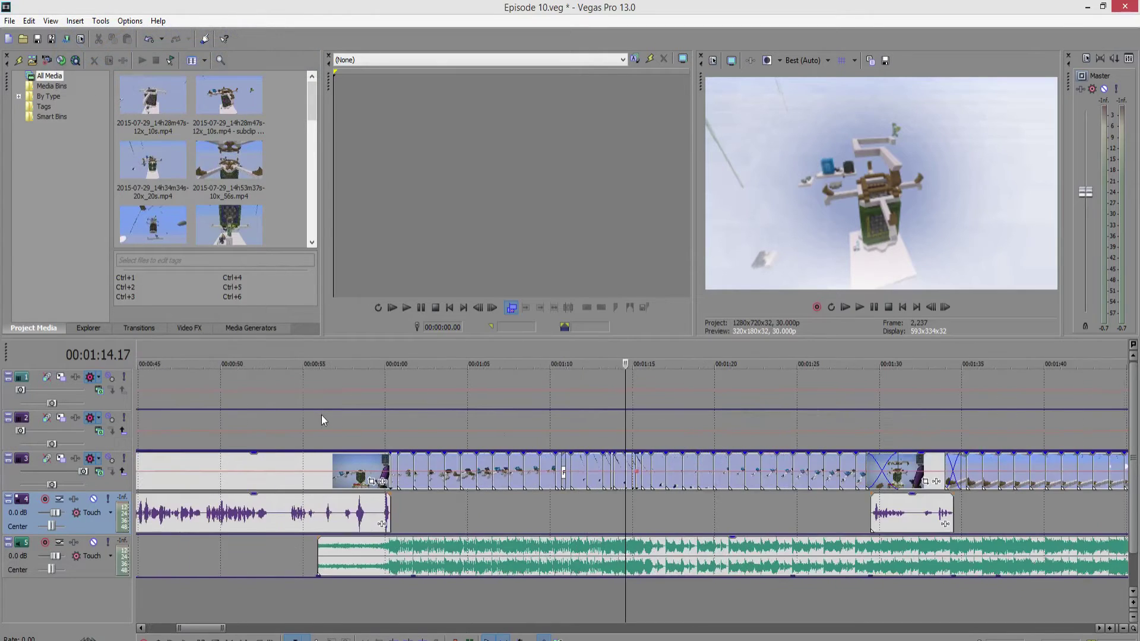
pyautogui.scroll(2, 336, 416)
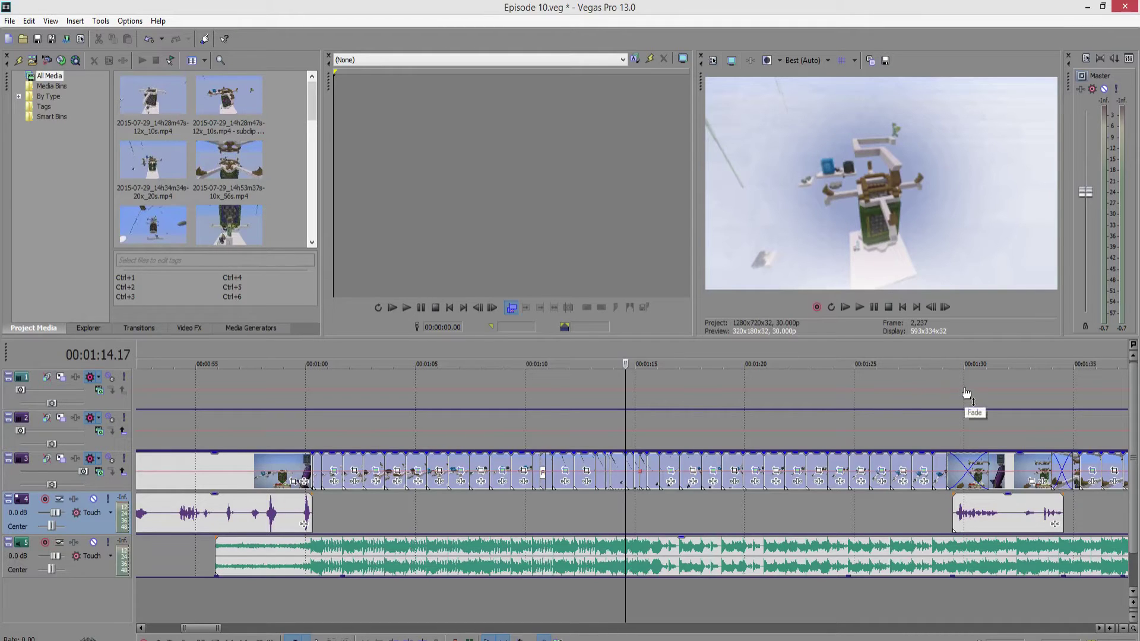
pyautogui.scroll(3, 635, 466)
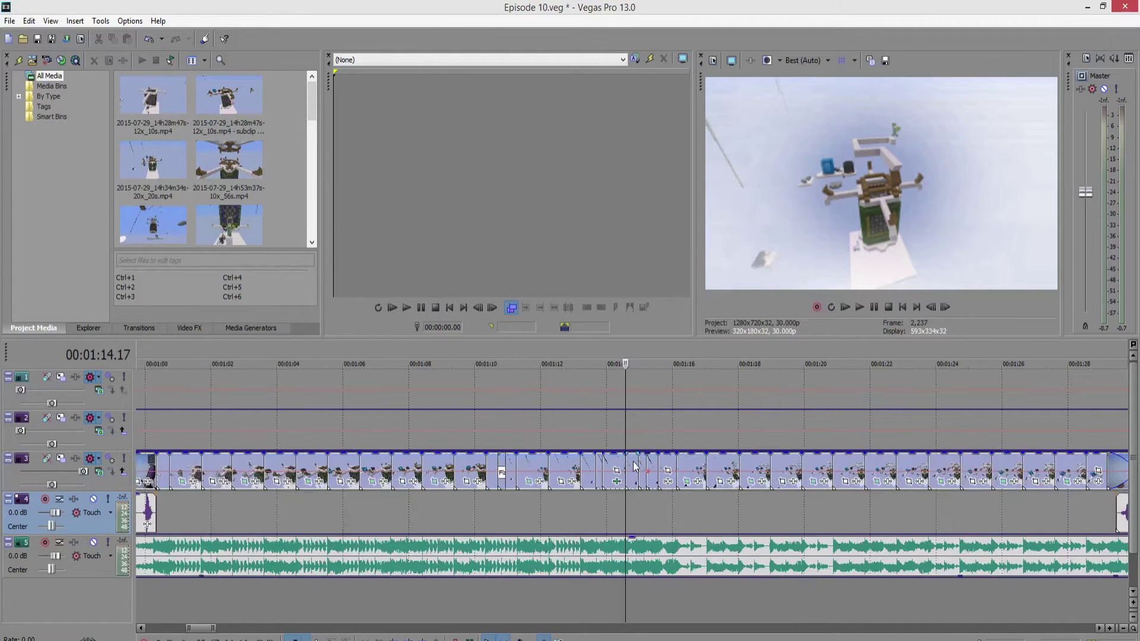
pyautogui.scroll(8, 635, 466)
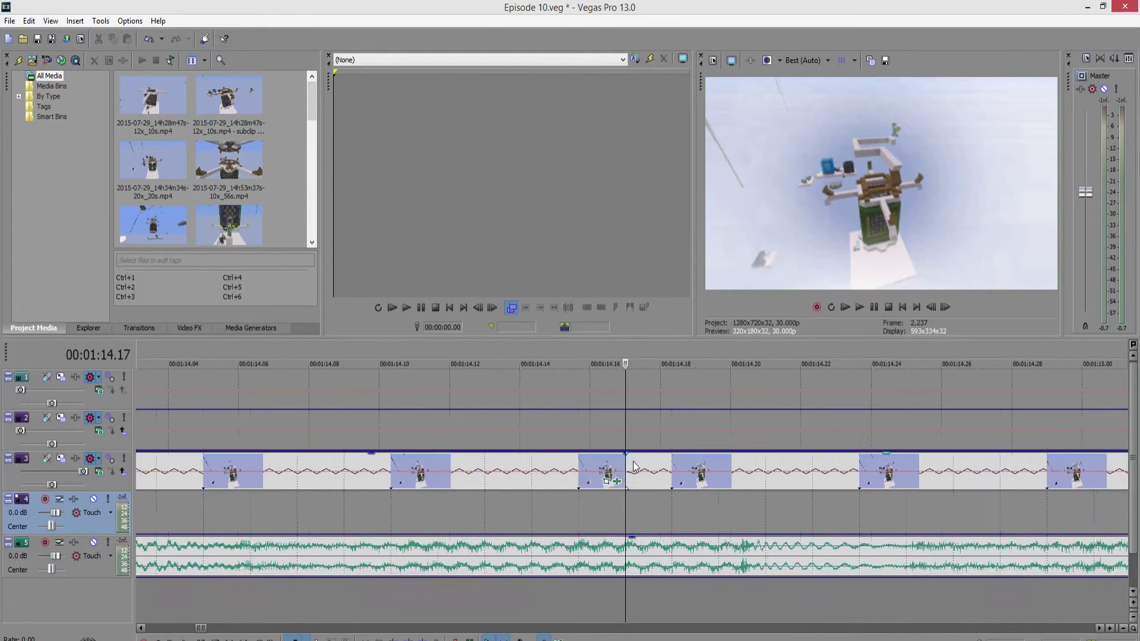
pyautogui.scroll(-10, 634, 467)
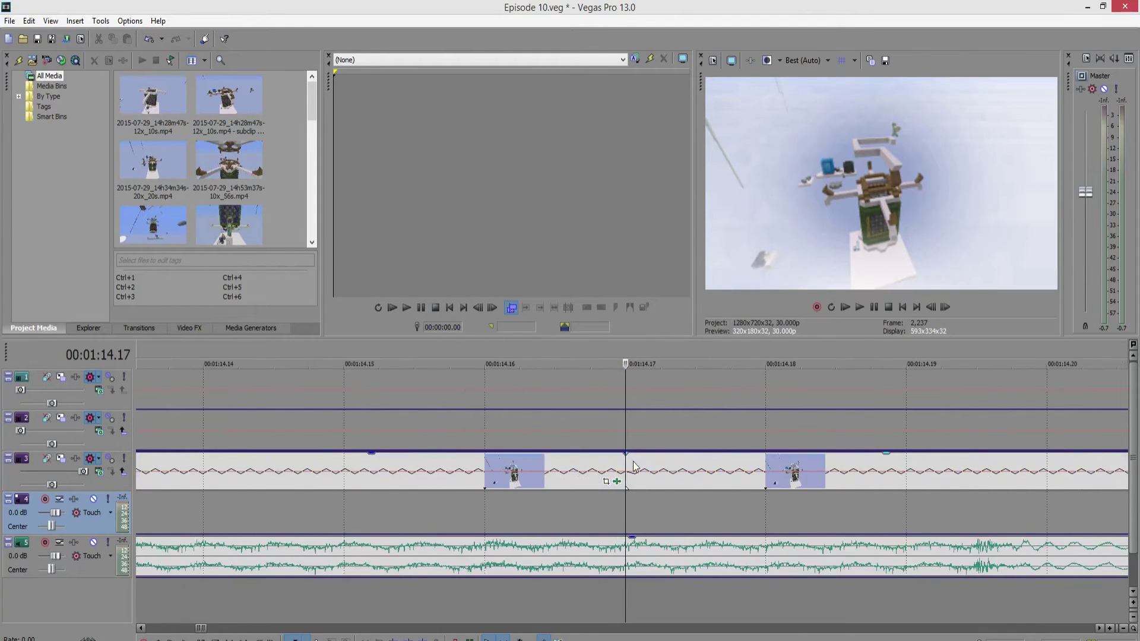
pyautogui.scroll(-15, 635, 466)
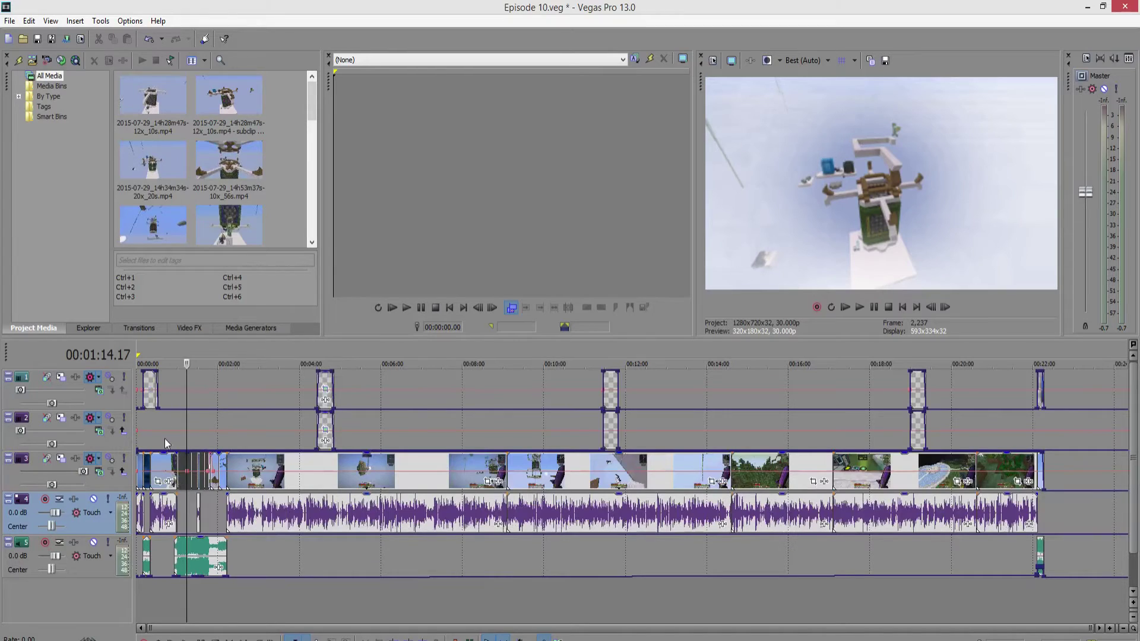
# Look over the timeline from the opening clips to past the logo and banner overlays near the 12-minute mark
pyautogui.scroll(10, 285, 464)
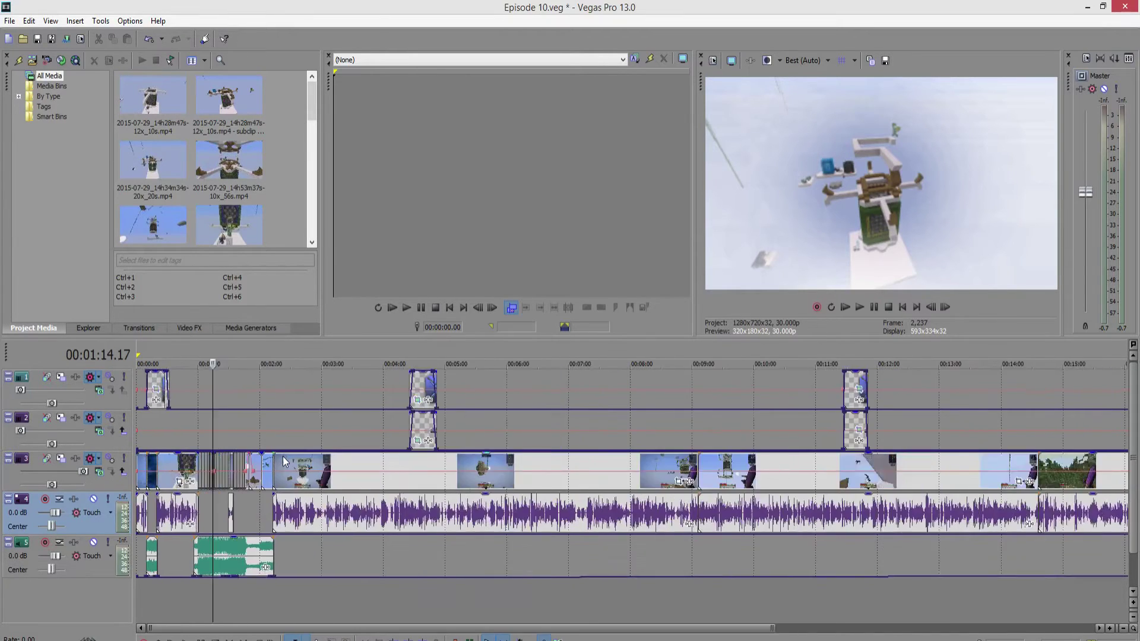
pyautogui.scroll(-5, 285, 463)
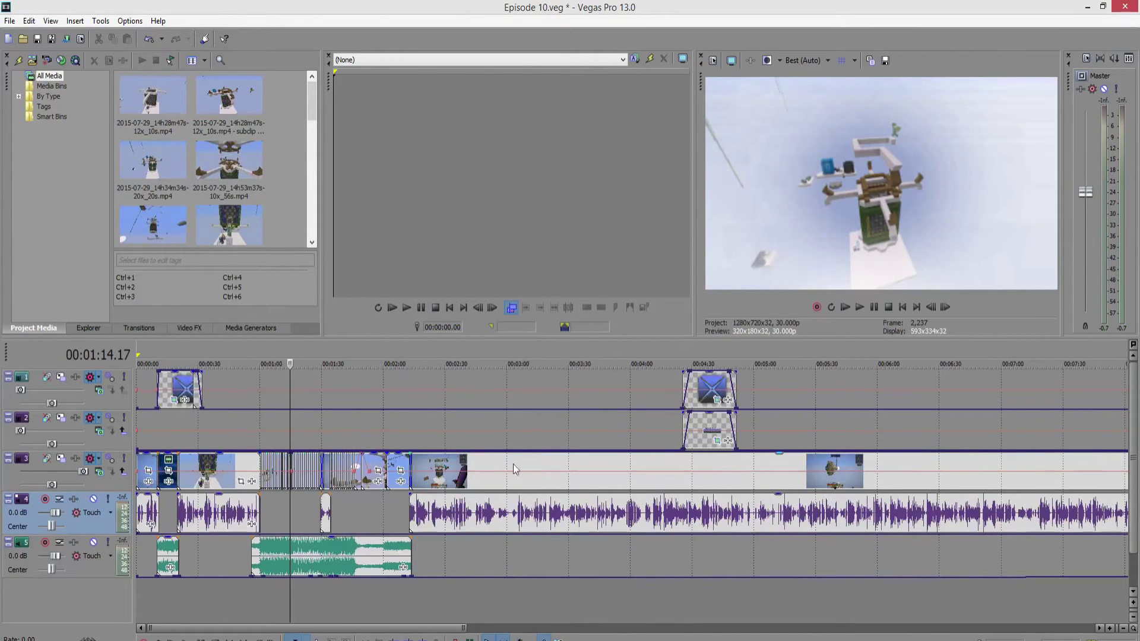
pyautogui.hscroll(10, 476, 451)
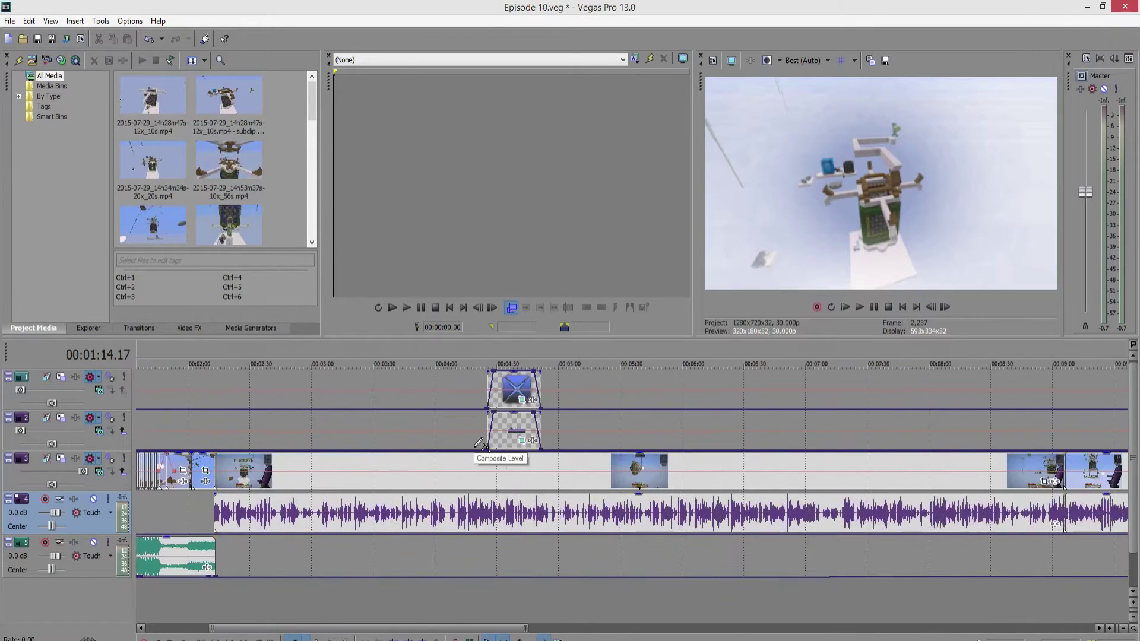
pyautogui.hscroll(6, 480, 445)
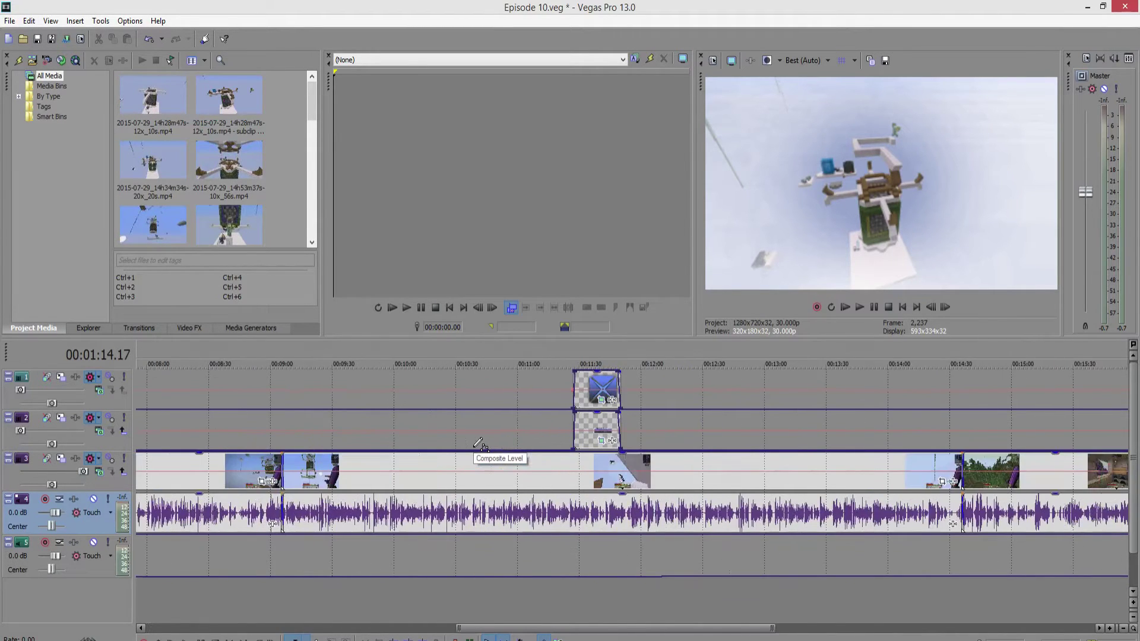
pyautogui.scroll(5, 476, 452)
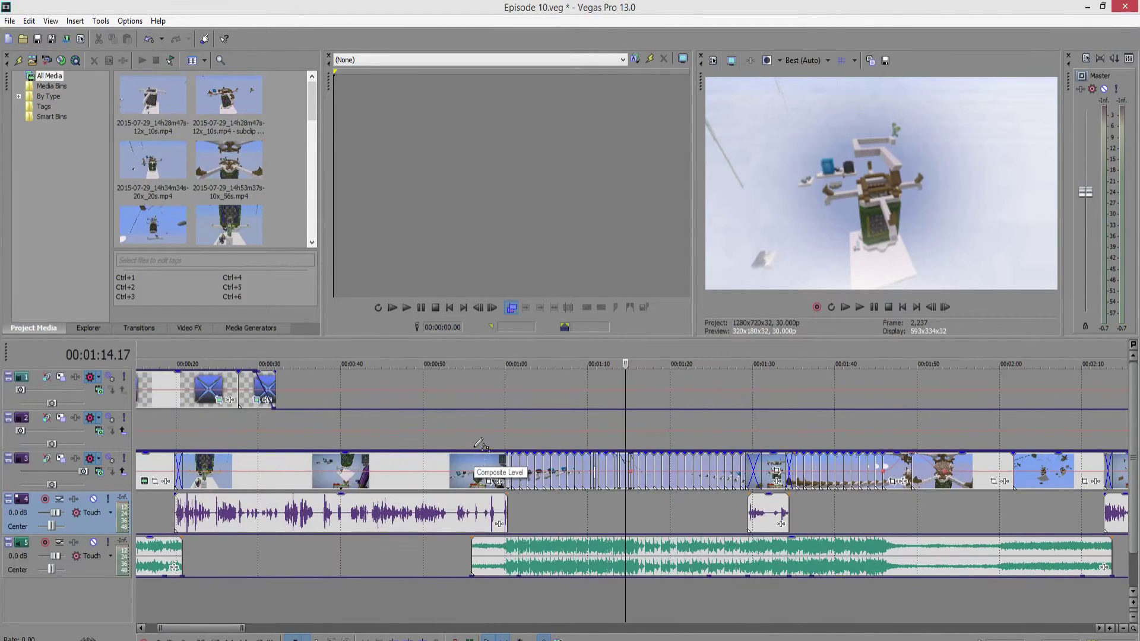
pyautogui.hscroll(12, 481, 446)
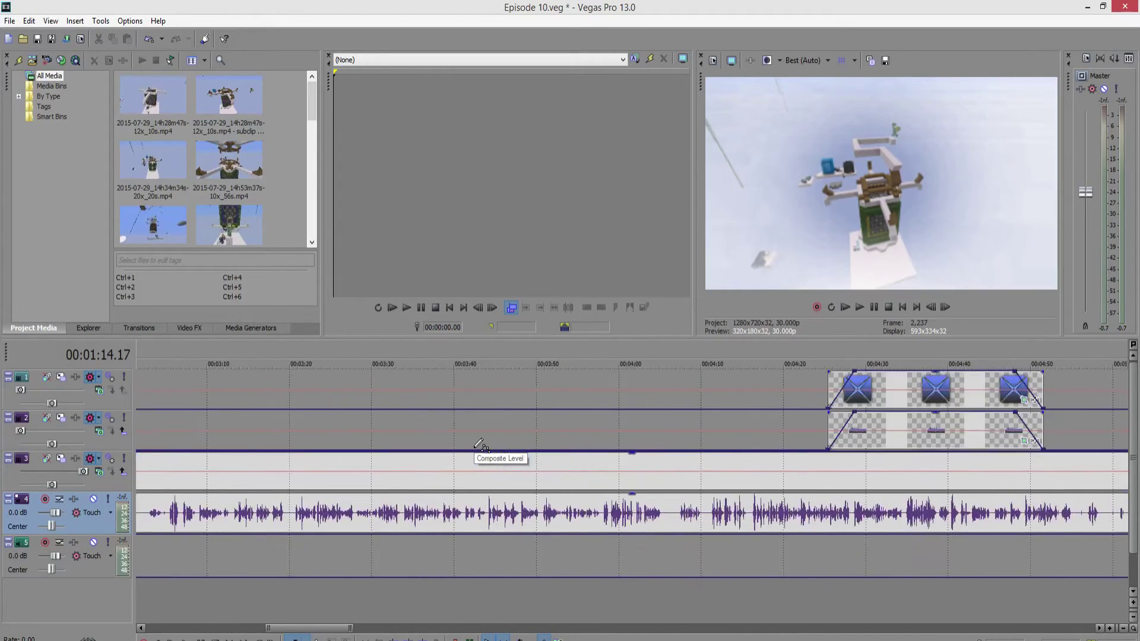
pyautogui.hscroll(12, 481, 446)
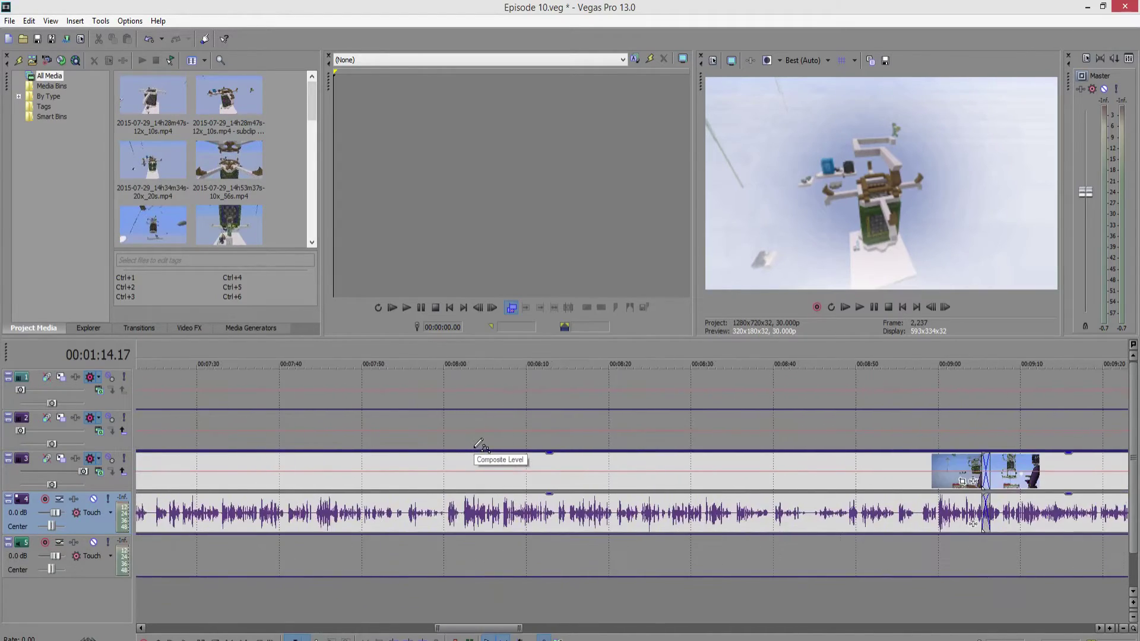
pyautogui.hscroll(12, 481, 445)
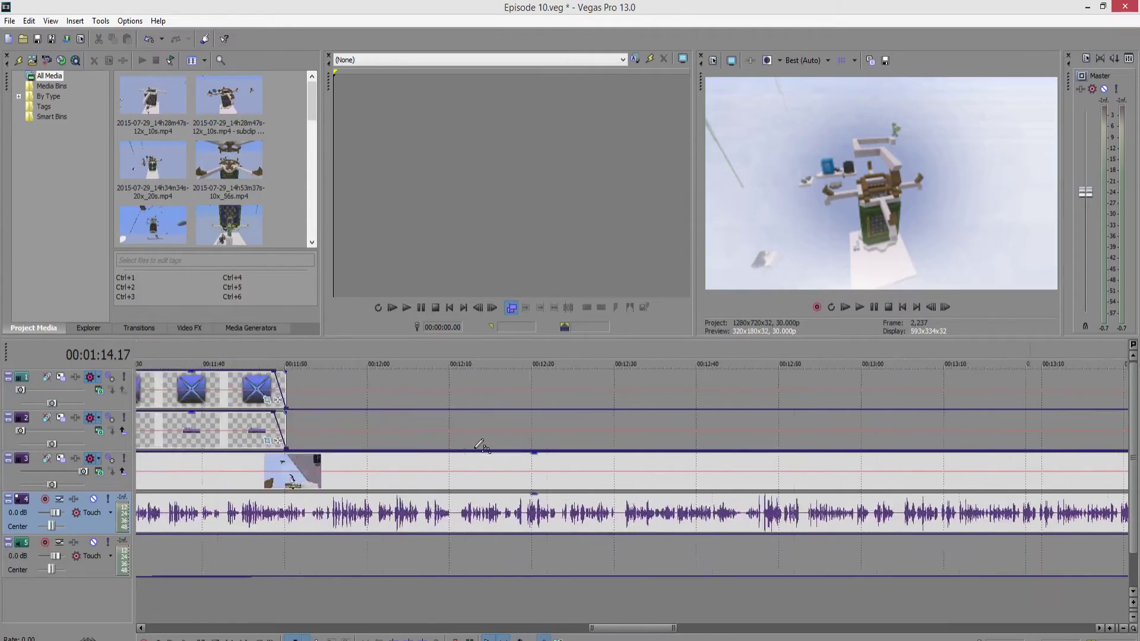
pyautogui.hscroll(8, 480, 447)
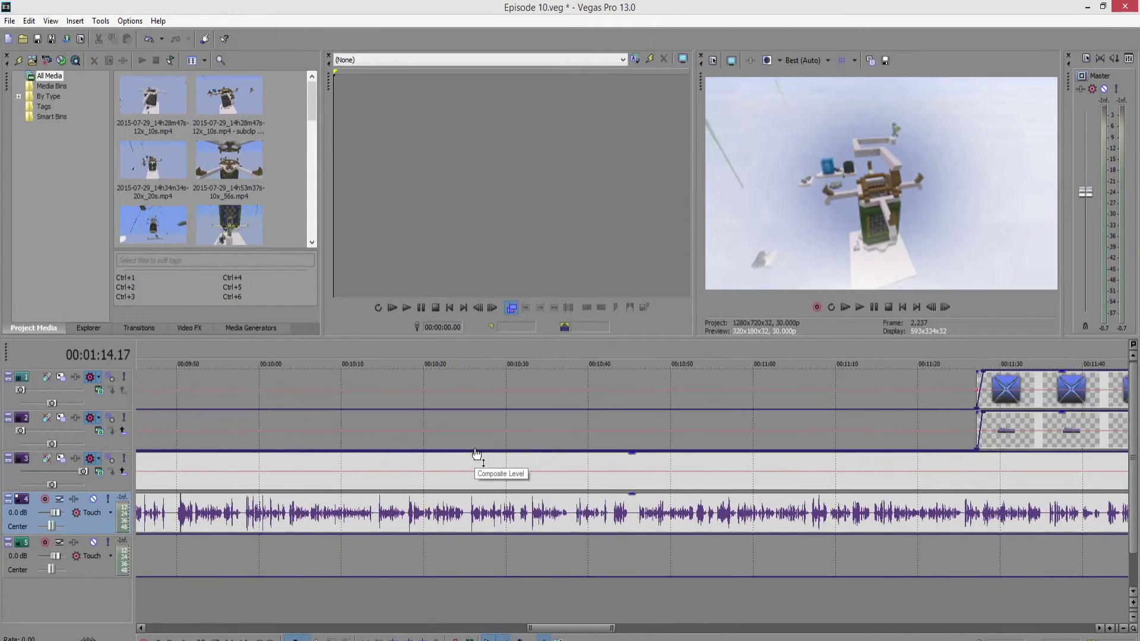
pyautogui.press('`')
pyautogui.scroll(5, 478, 454)
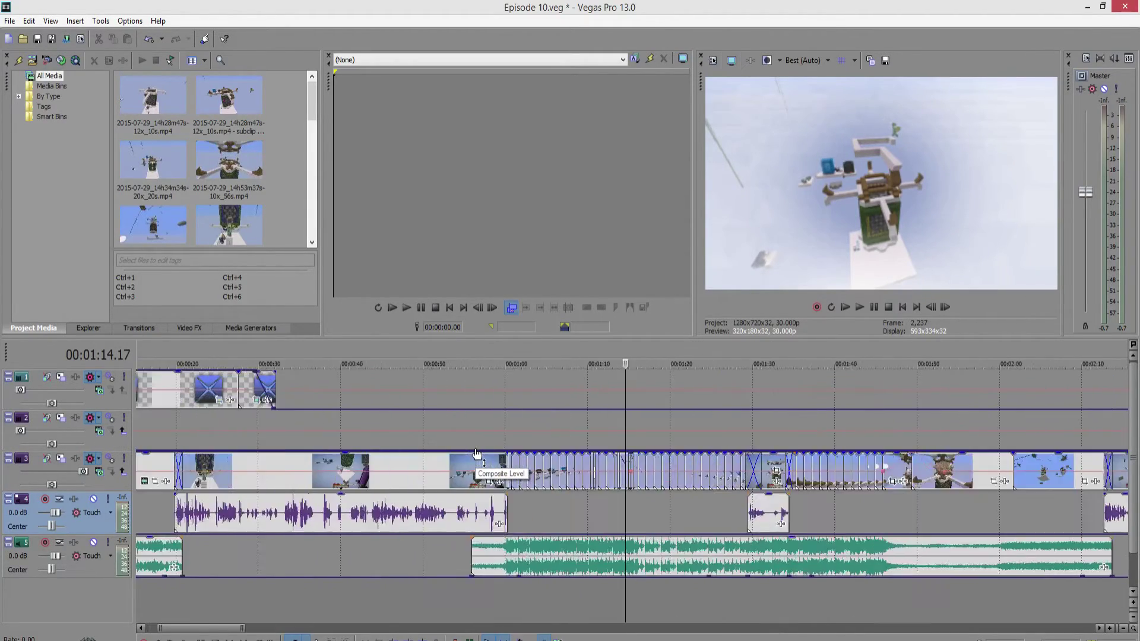
pyautogui.scroll(-5, 478, 453)
pyautogui.scroll(8, 478, 452)
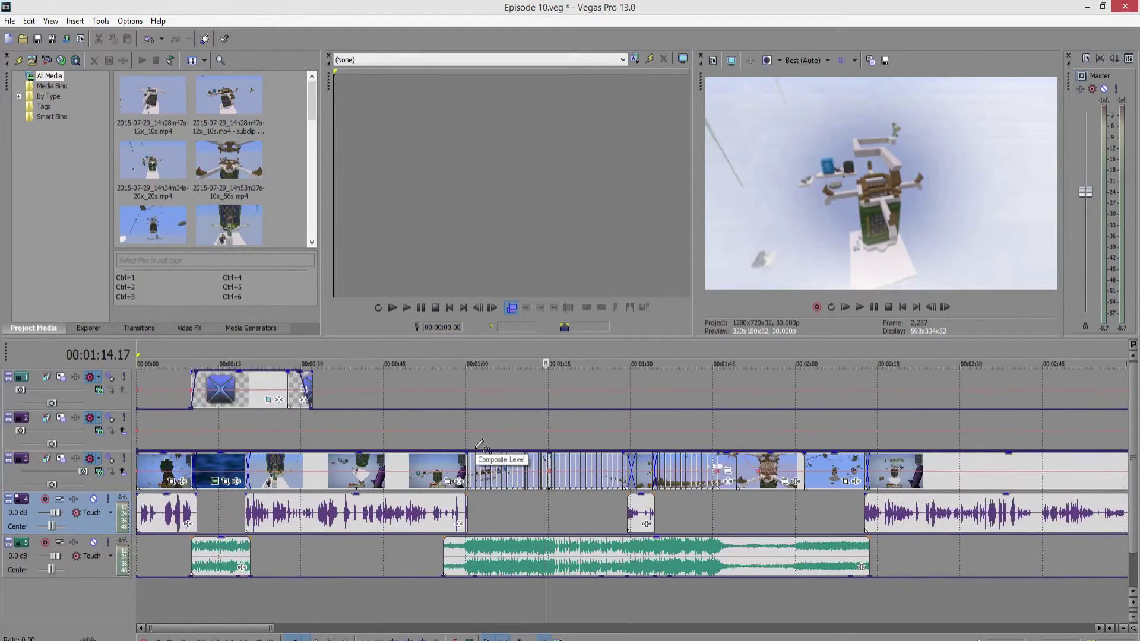
pyautogui.hscroll(10, 481, 446)
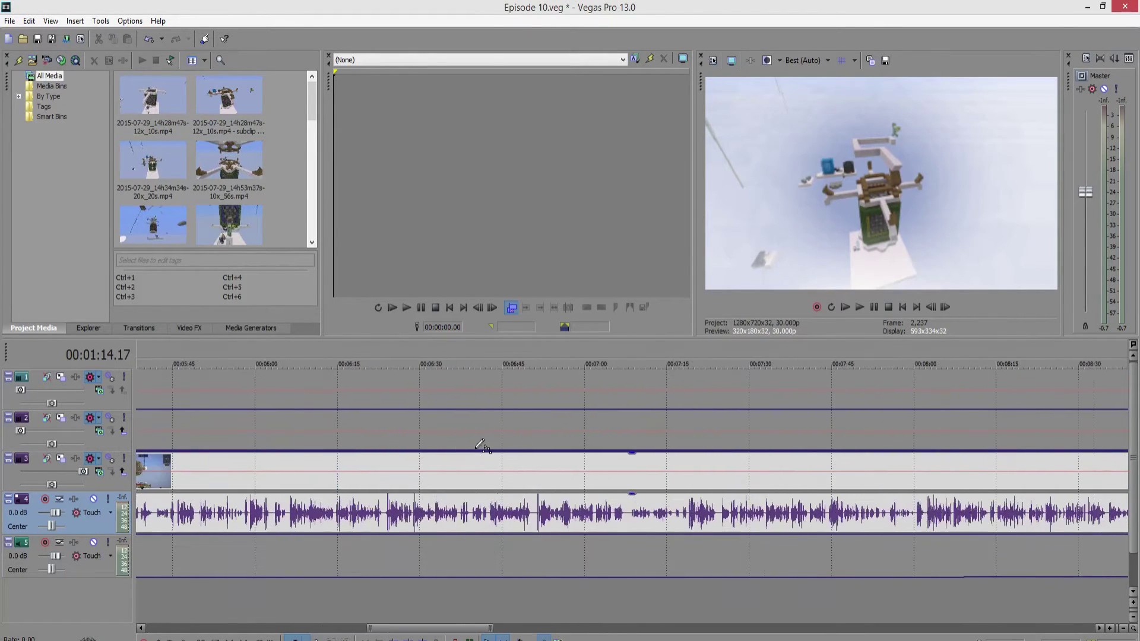
pyautogui.scroll(-8, 478, 454)
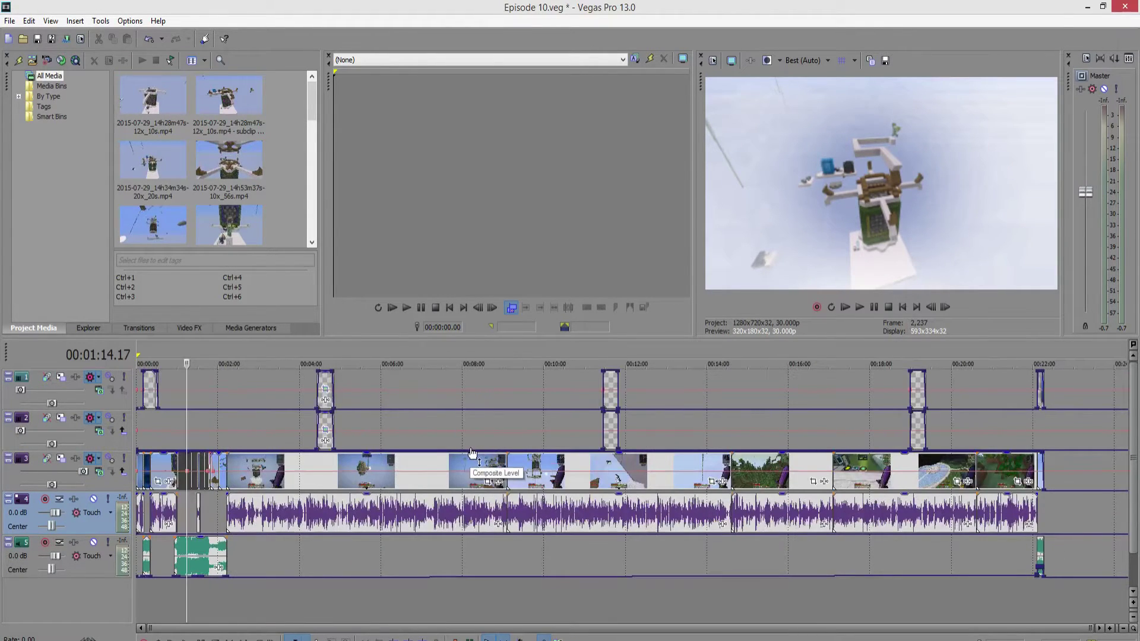
# Place the cursor at 00:10:59.07 and inspect the surrounding clips closely and in the full project overview
pyautogui.click(585, 422)
pyautogui.scroll(10, 580, 460)
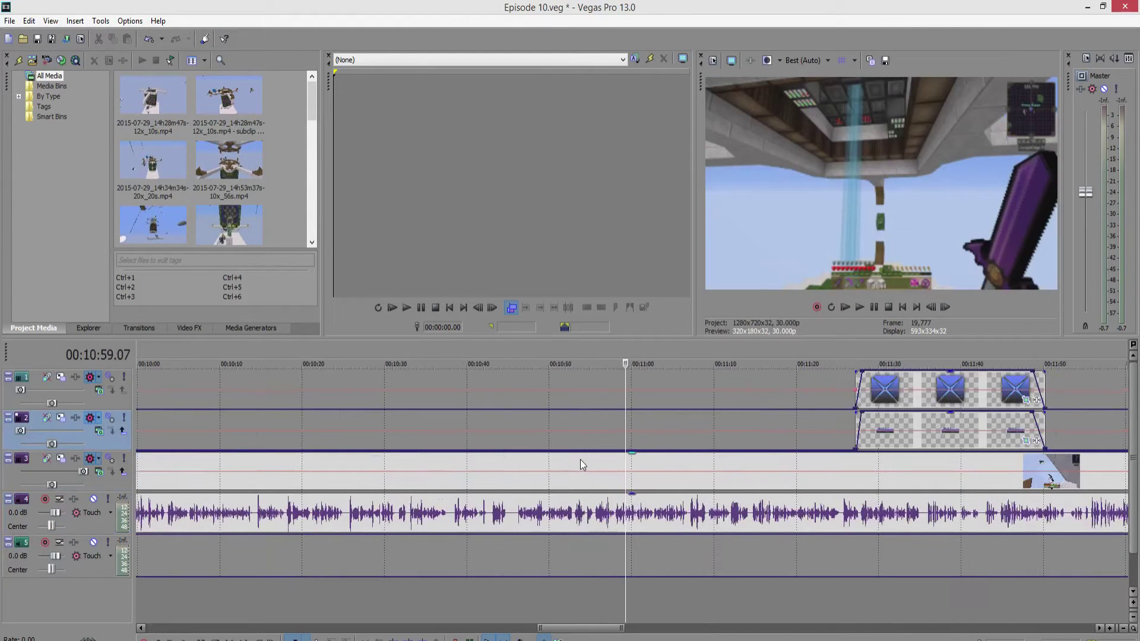
pyautogui.scroll(-10, 581, 461)
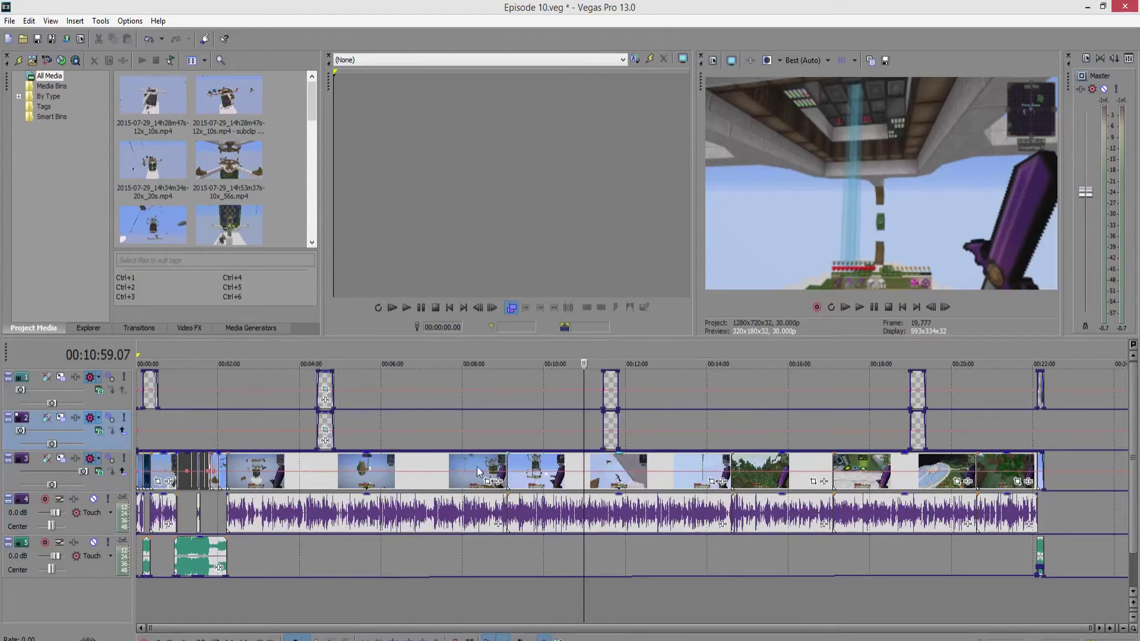
# Show the commands available for video track 1, dismiss them without choosing any, and place the cursor at 00:02:01.21
pyautogui.scroll(-1, 408, 513)
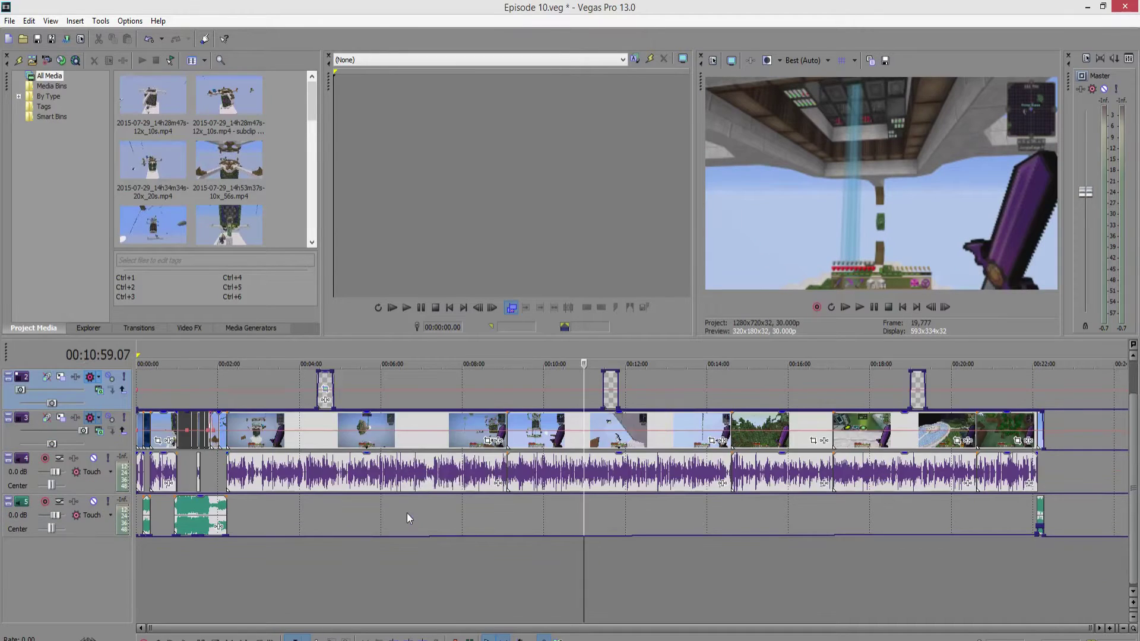
pyautogui.scroll(1, 407, 513)
pyautogui.scroll(-1, 409, 517)
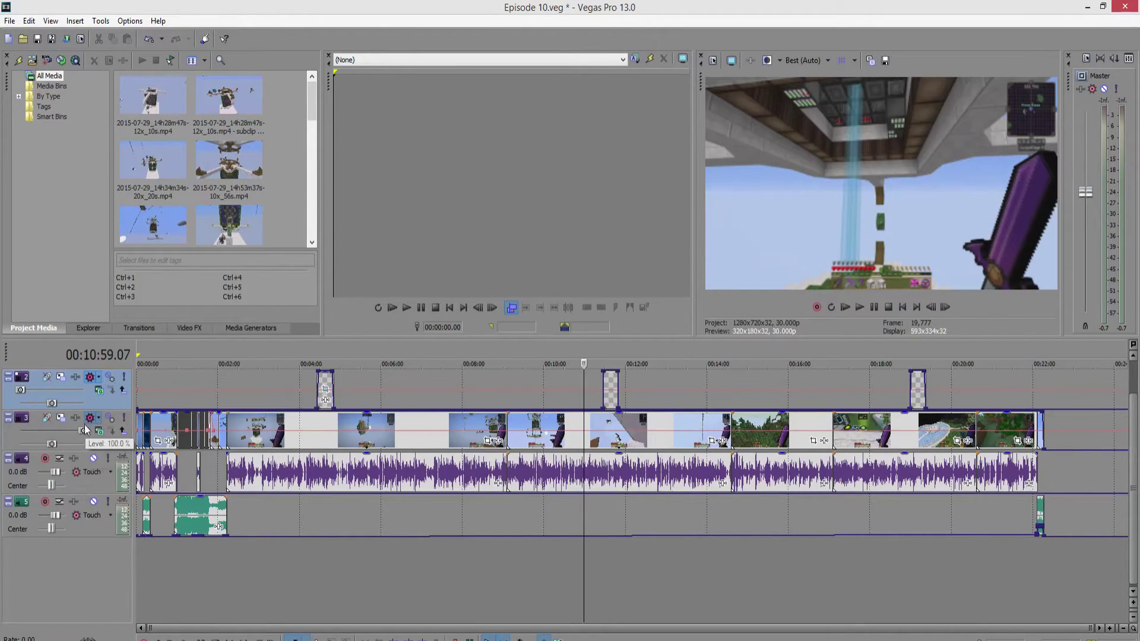
pyautogui.scroll(1, 185, 547)
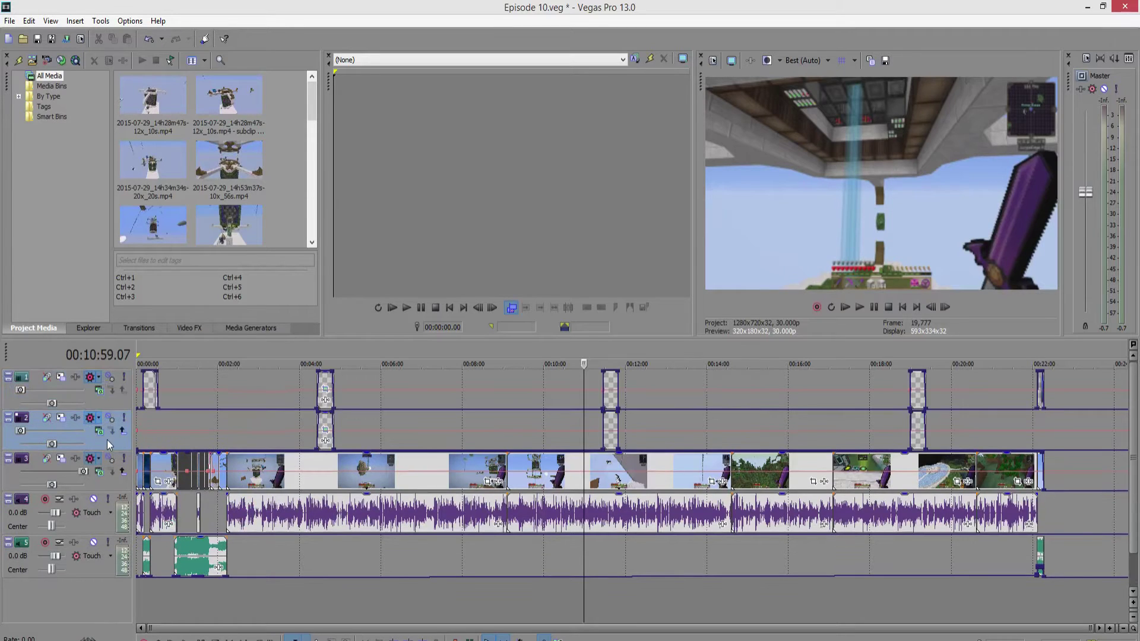
pyautogui.click(108, 403)
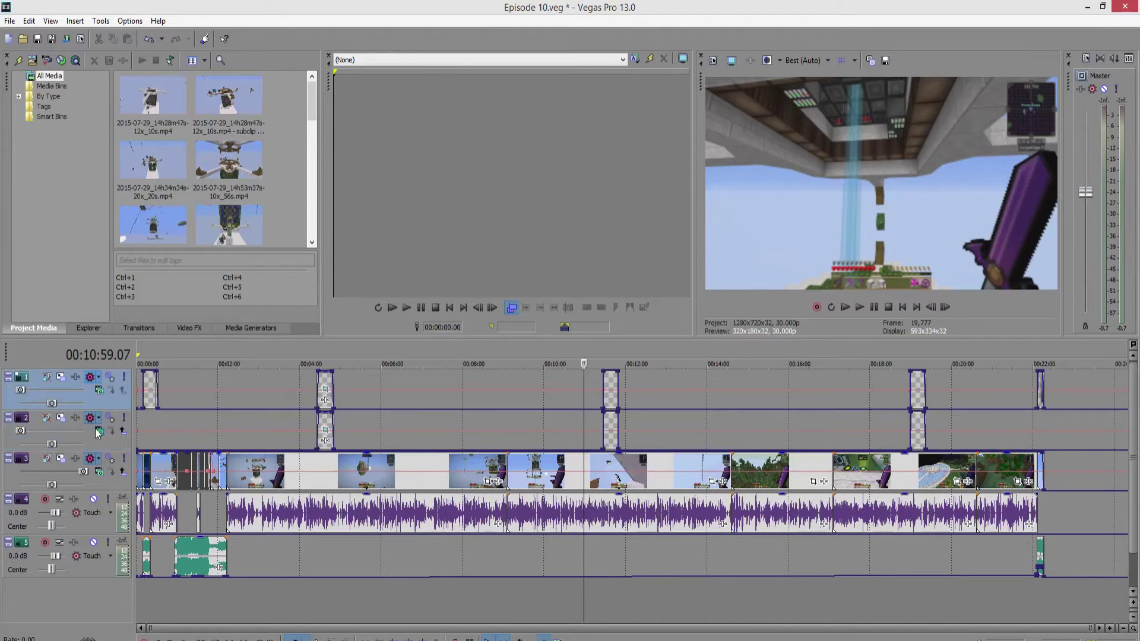
pyautogui.rightClick(109, 403)
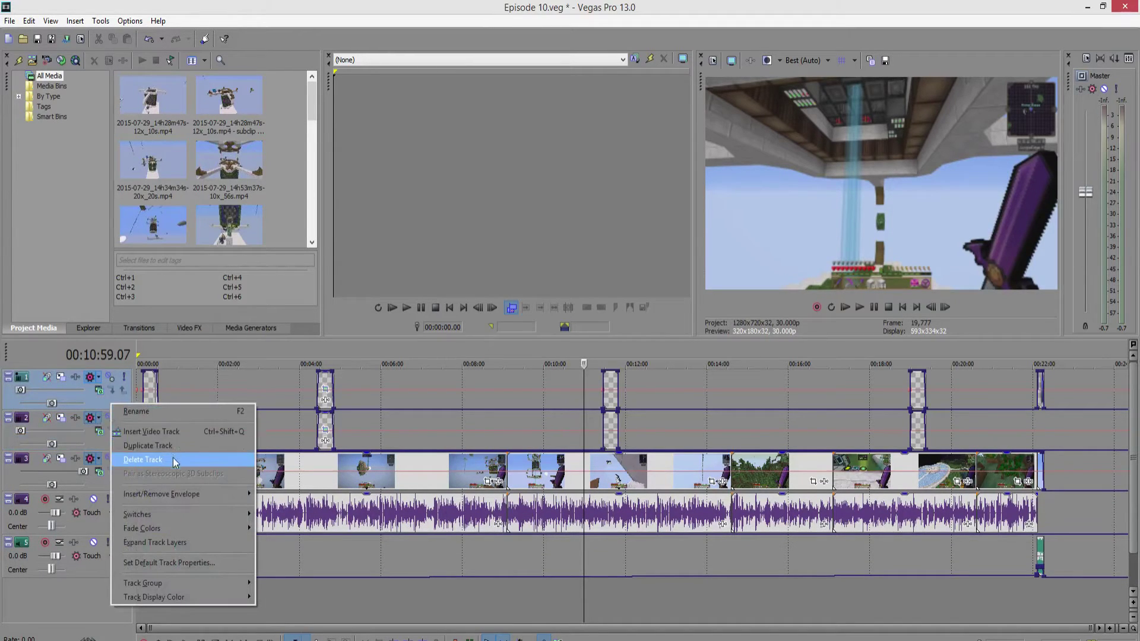
pyautogui.click(280, 384)
pyautogui.click(222, 384)
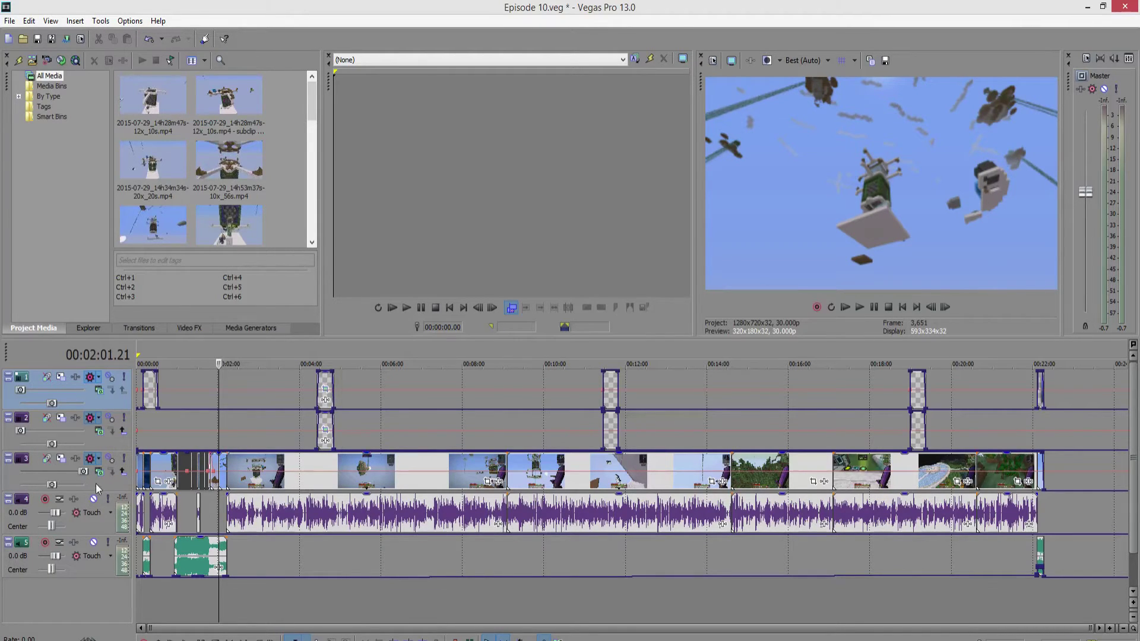
# Select video tracks 2 and 1 in turn, and place the cursor at 00:00:45.14 in the voice clip on track 4
pyautogui.click(134, 428)
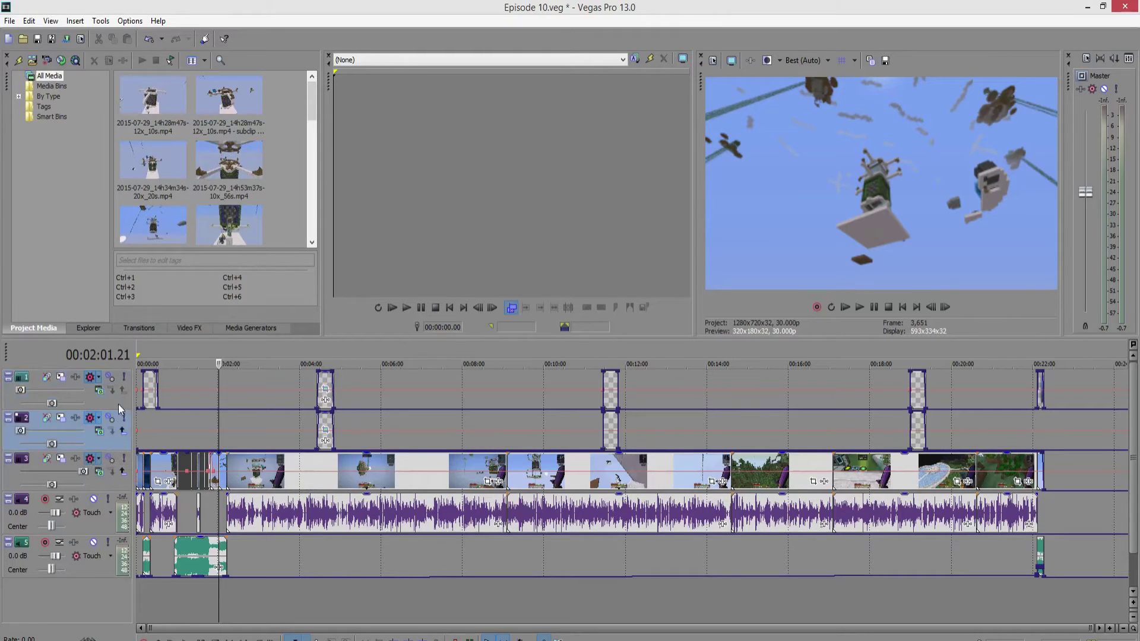
pyautogui.click(119, 404)
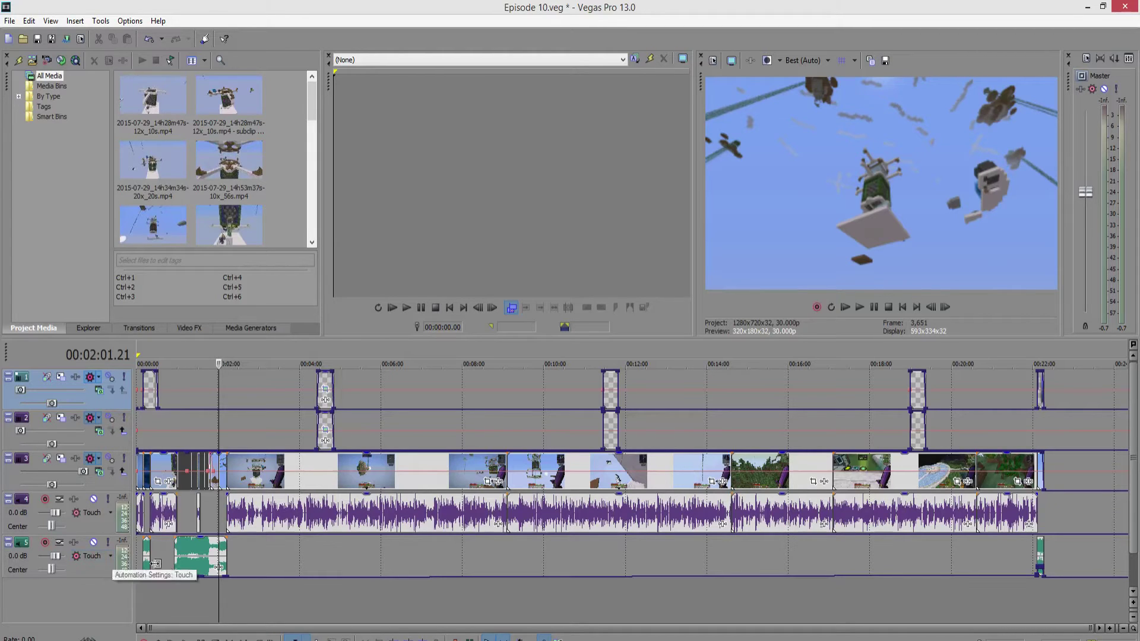
pyautogui.click(188, 552)
pyautogui.click(168, 522)
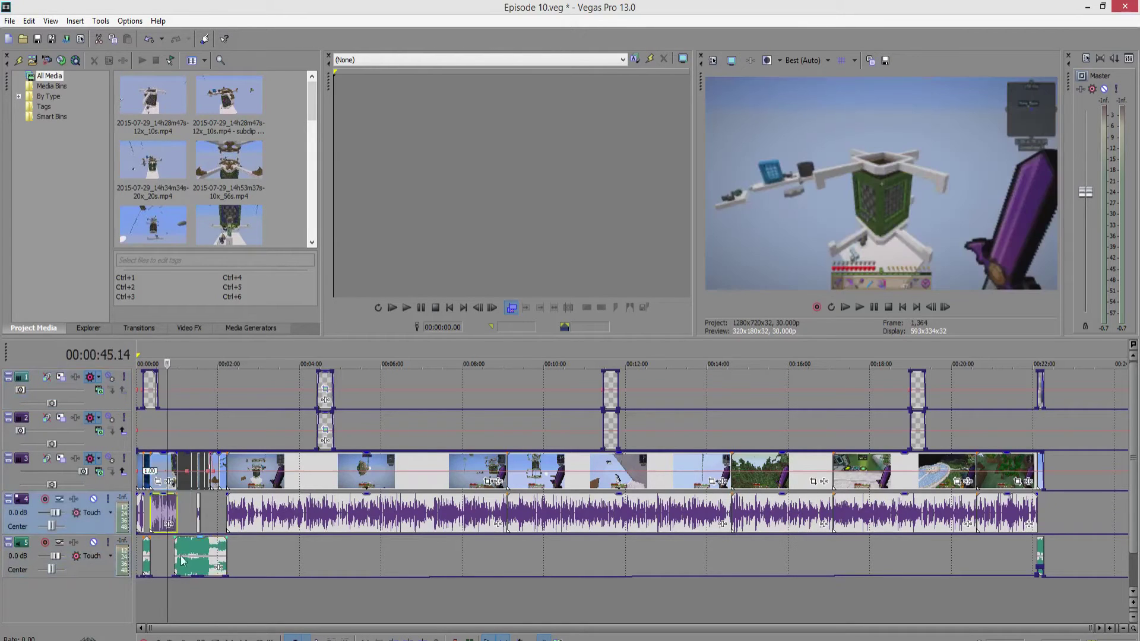
# Try raising a volume envelope point near the start of track 5's long music clip and place the cursor at 00:00:55.28
pyautogui.scroll(2, 188, 582)
pyautogui.scroll(5, 188, 582)
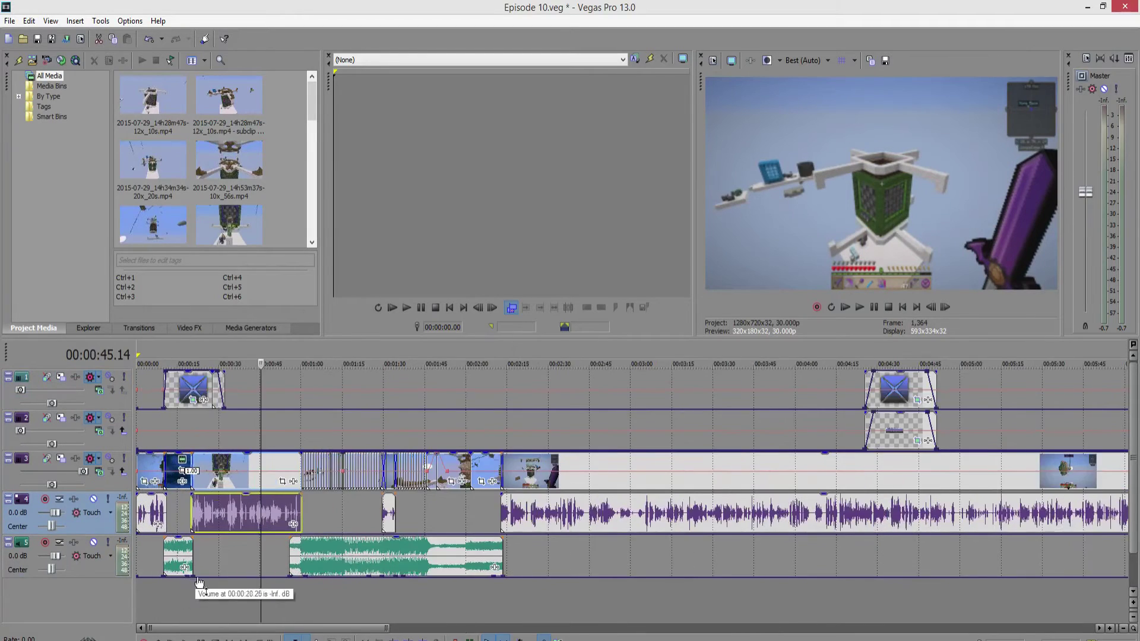
pyautogui.click(98, 568)
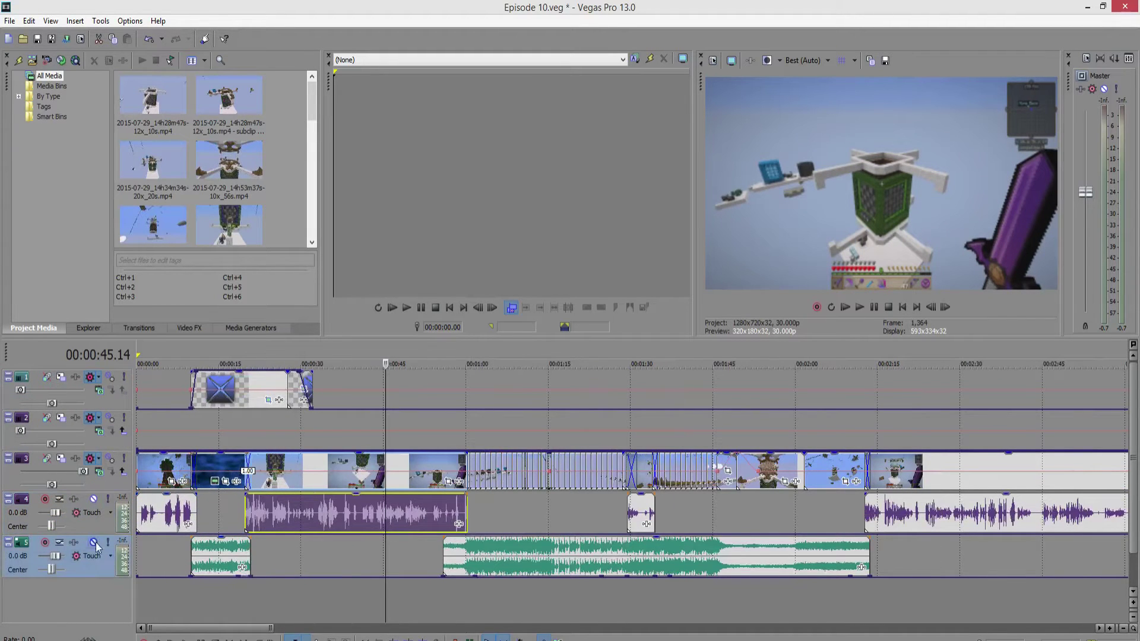
pyautogui.click(99, 525)
pyautogui.click(100, 572)
pyautogui.moveTo(476, 579); pyautogui.dragTo(476, 559)
pyautogui.click(444, 583)
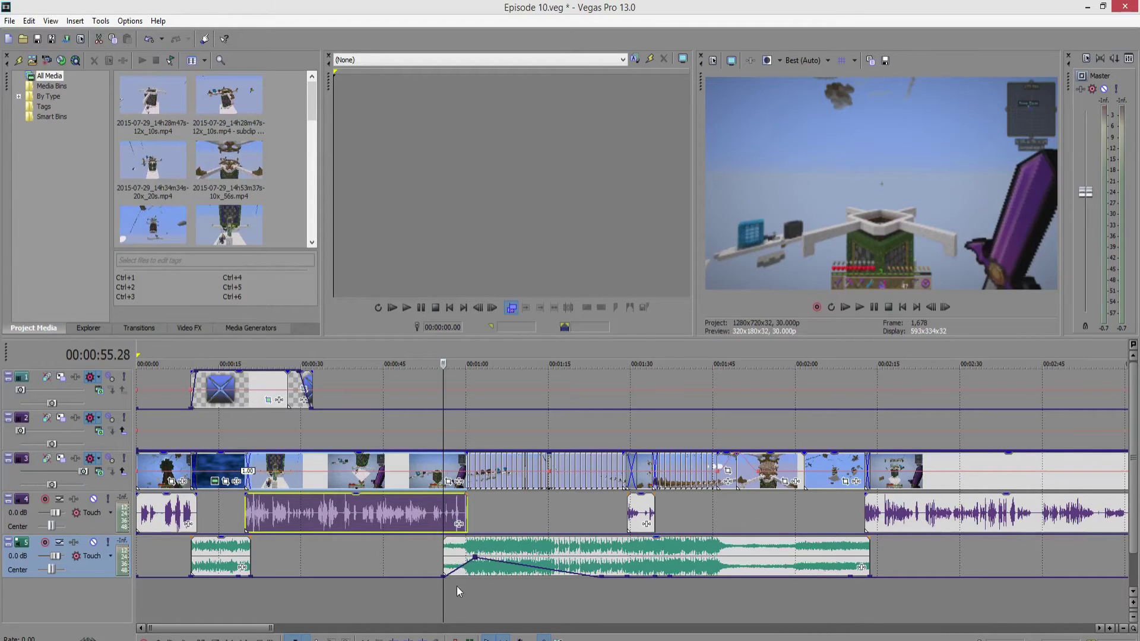
# Look over the five tracks and along the timeline, selecting video tracks 2 and 1 in turn
pyautogui.scroll(-5, 468, 583)
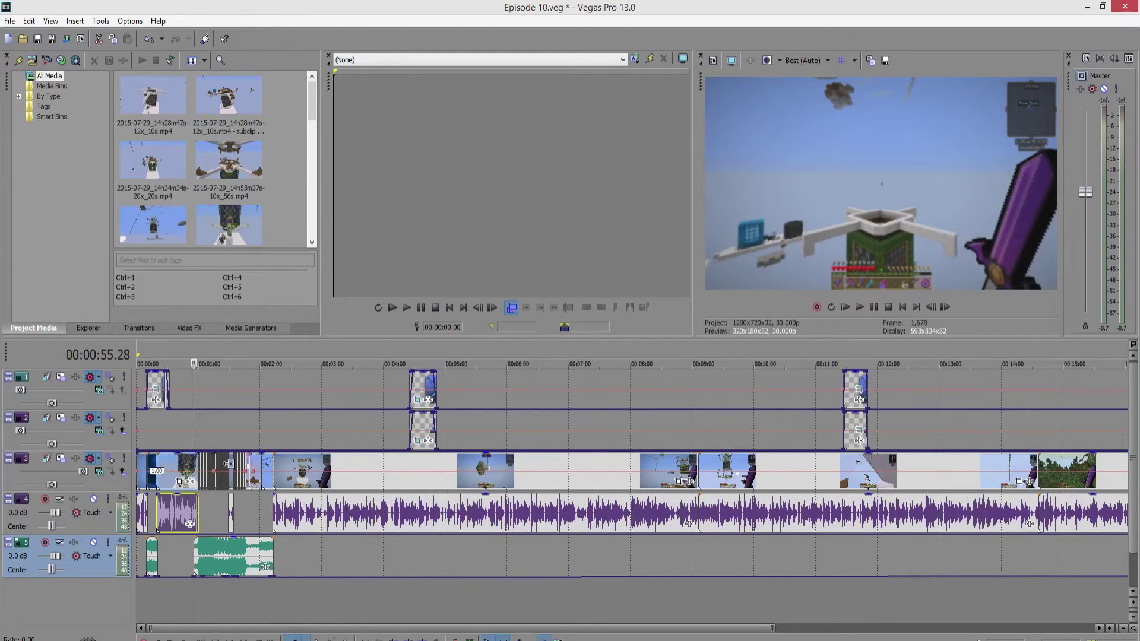
pyautogui.click(119, 436)
pyautogui.click(119, 403)
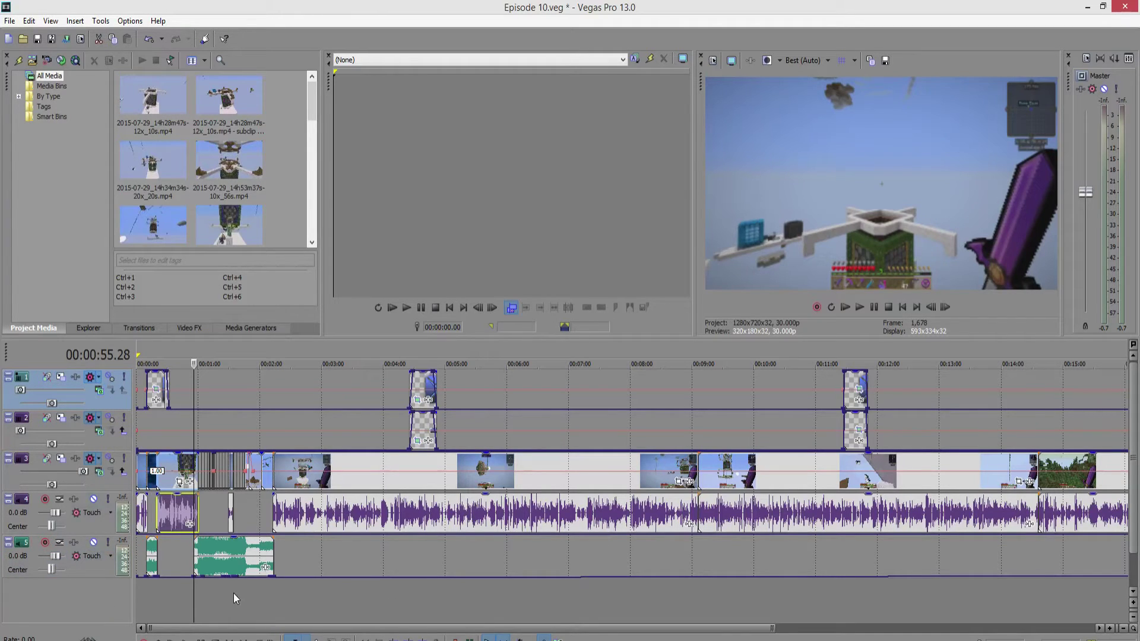
pyautogui.scroll(-1, 233, 593)
pyautogui.scroll(1, 234, 592)
pyautogui.scroll(-1, 234, 592)
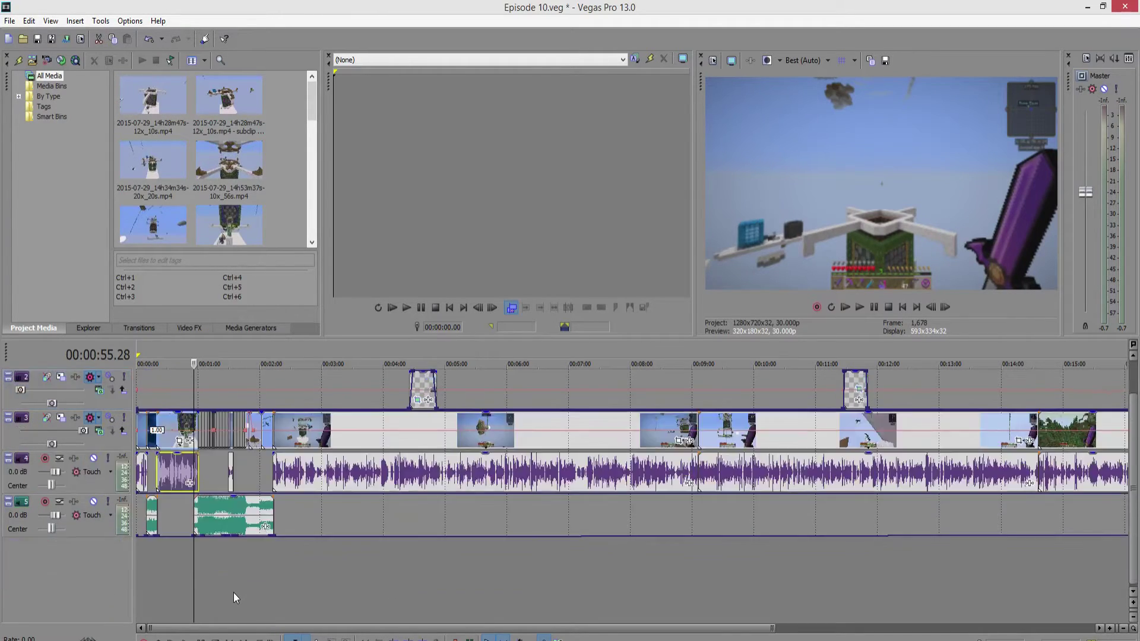
pyautogui.scroll(1, 234, 593)
pyautogui.scroll(-1, 233, 593)
pyautogui.hscroll(5, 264, 590)
pyautogui.hscroll(-5, 265, 590)
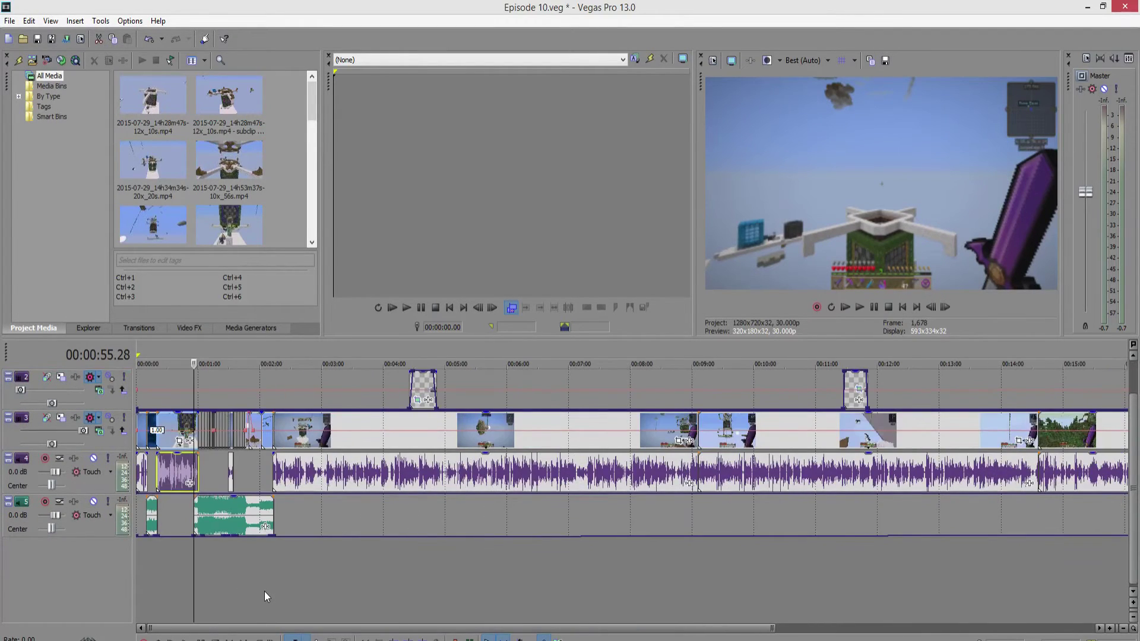
pyautogui.scroll(1, 265, 591)
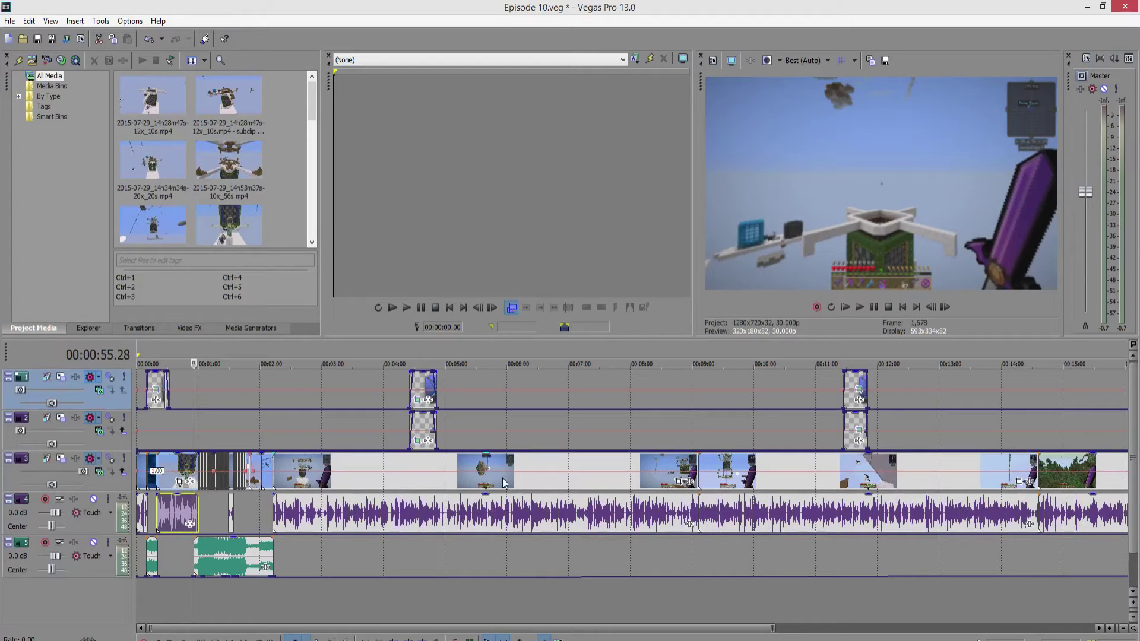
# Step the cursor back to 00:00:53.03 and forward again to 00:00:55.28
pyautogui.press('Left')
pyautogui.press('Left')
pyautogui.press('Left')
pyautogui.press('Left')
pyautogui.press('Left')
pyautogui.press('Left')
pyautogui.press('Left')
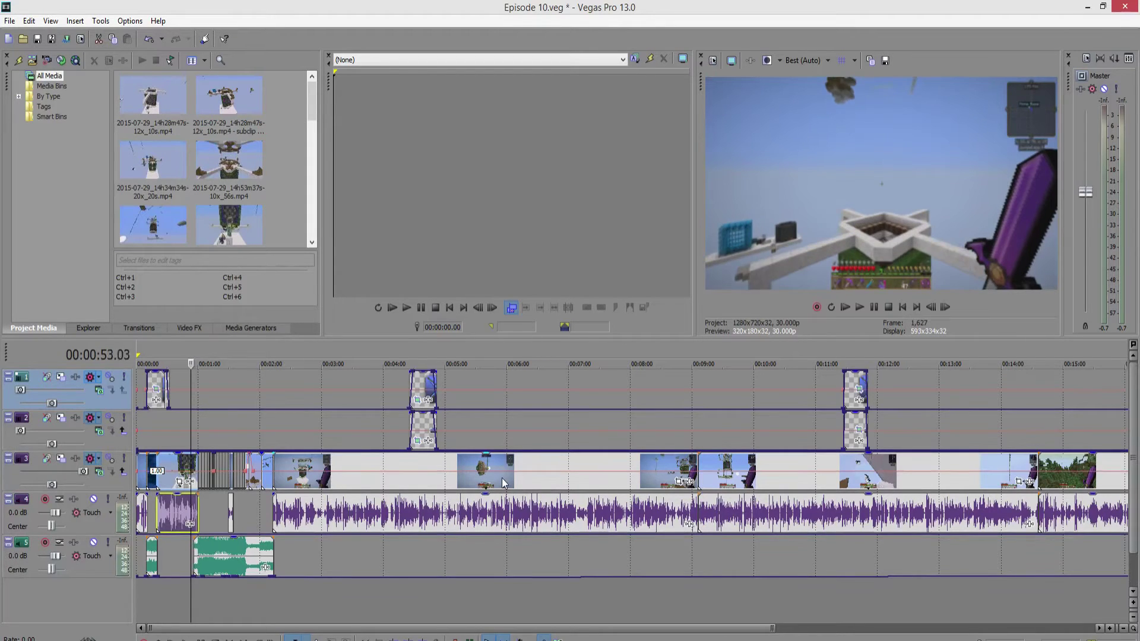
pyautogui.press('Right')
pyautogui.press('Right')
pyautogui.press('Right')
pyautogui.press('Right')
pyautogui.press('Right')
pyautogui.press('Right')
pyautogui.press('Right')
pyautogui.press('Right')
pyautogui.press('Right')
pyautogui.press('Right')
pyautogui.press('Right')
pyautogui.press('Right')
pyautogui.press('Right')
pyautogui.press('Right')
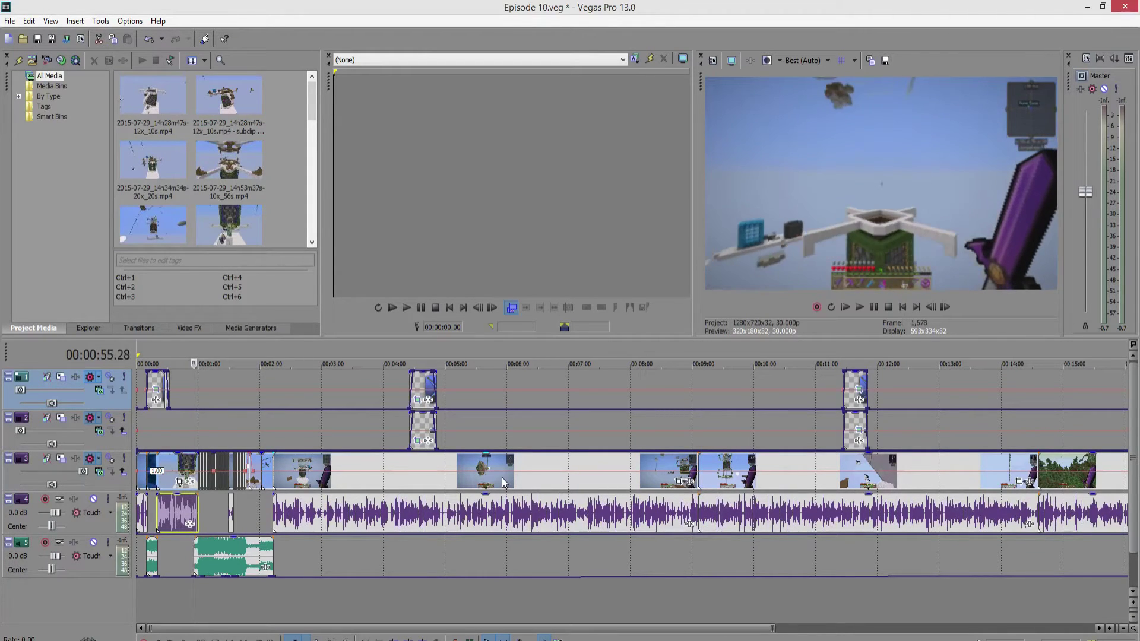
# Step the cursor forward through the closely spaced clips on track 3 to 00:01:24.25 while watching the preview
pyautogui.press('Right')
pyautogui.press('Right')
pyautogui.press('Right')
pyautogui.press('Right')
pyautogui.press('Right')
pyautogui.press('Right')
pyautogui.press('Right')
pyautogui.press('Right')
pyautogui.press('Right')
pyautogui.press('Right')
pyautogui.press('Right')
pyautogui.press('Right')
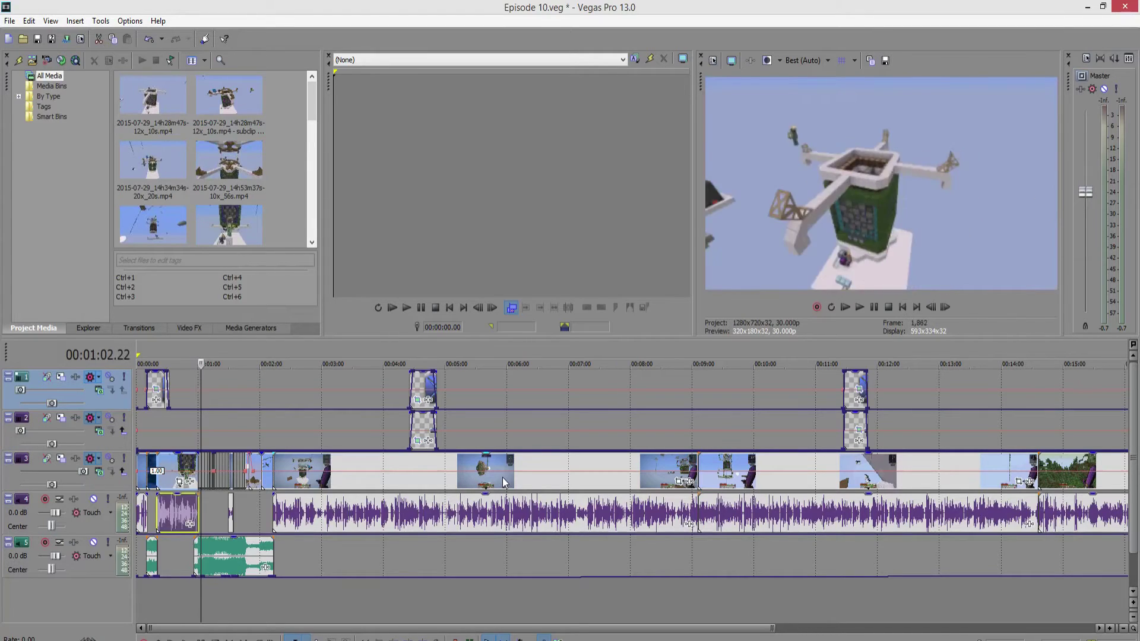
pyautogui.press('Right')
pyautogui.press('Right')
pyautogui.press('Right')
pyautogui.press('Right')
pyautogui.press('Right')
pyautogui.press('Right')
pyautogui.press('Right')
pyautogui.press('Right')
pyautogui.press('Right')
pyautogui.press('Right')
pyautogui.press('Right')
pyautogui.press('Right')
pyautogui.press('Right')
pyautogui.press('Right')
pyautogui.press('Right')
pyautogui.press('Right')
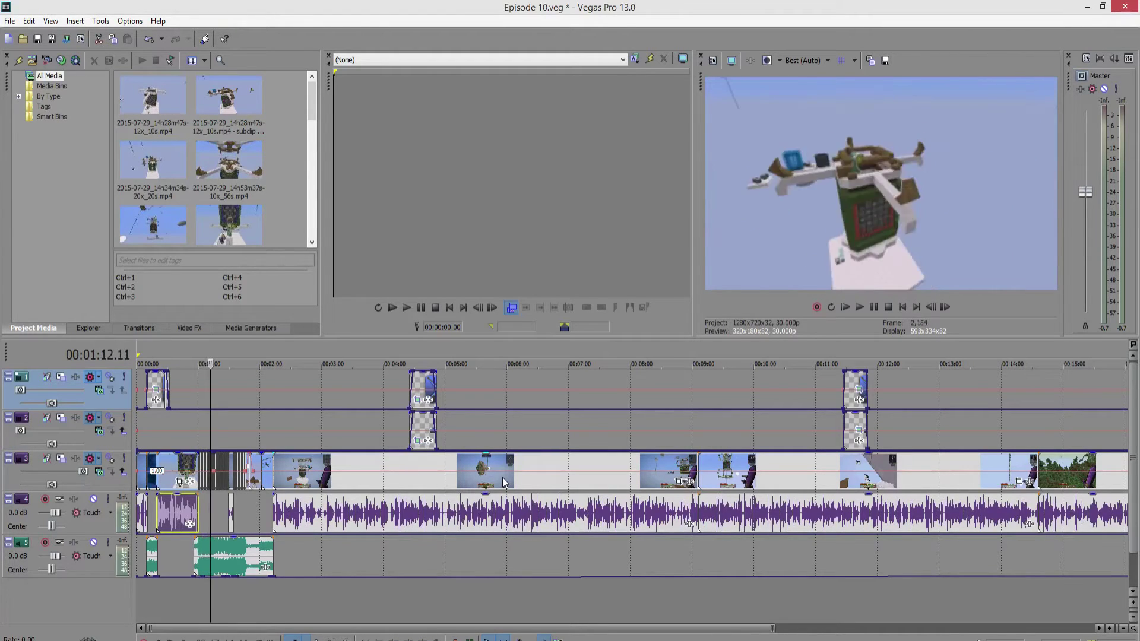
pyautogui.press('Right')
pyautogui.press('Right')
pyautogui.press('Right')
pyautogui.press('Right')
pyautogui.press('Right')
pyautogui.press('Right')
pyautogui.press('Right')
pyautogui.press('Right')
pyautogui.press('Right')
pyautogui.press('Right')
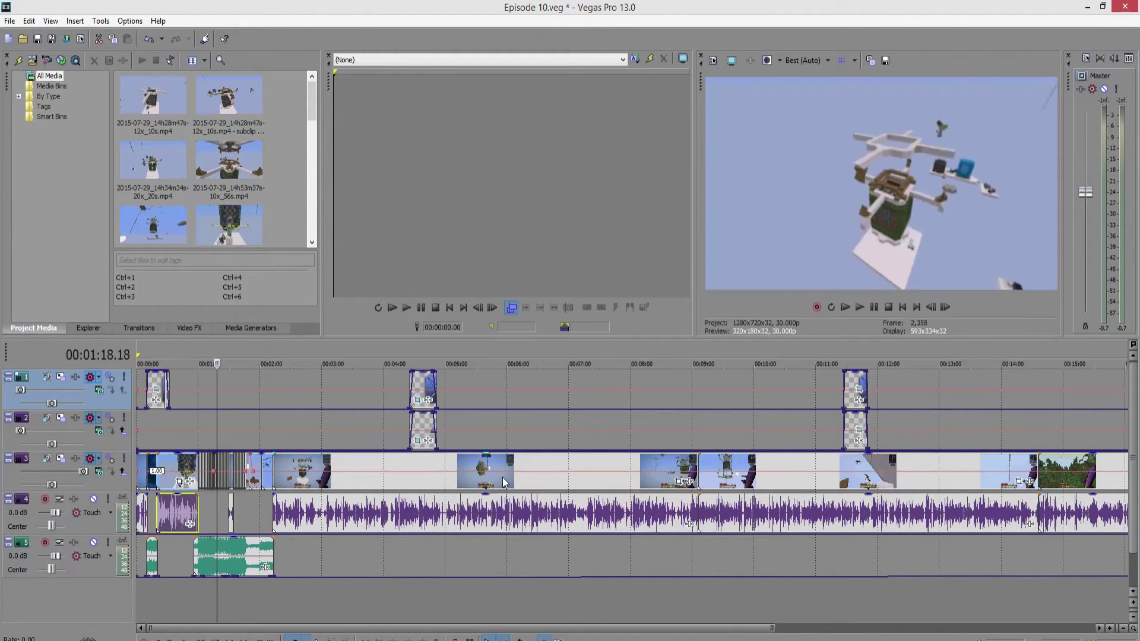
pyautogui.press('Right')
pyautogui.press('Right')
pyautogui.press('Right')
pyautogui.press('Right')
pyautogui.press('Right')
pyautogui.press('Right')
pyautogui.press('Right')
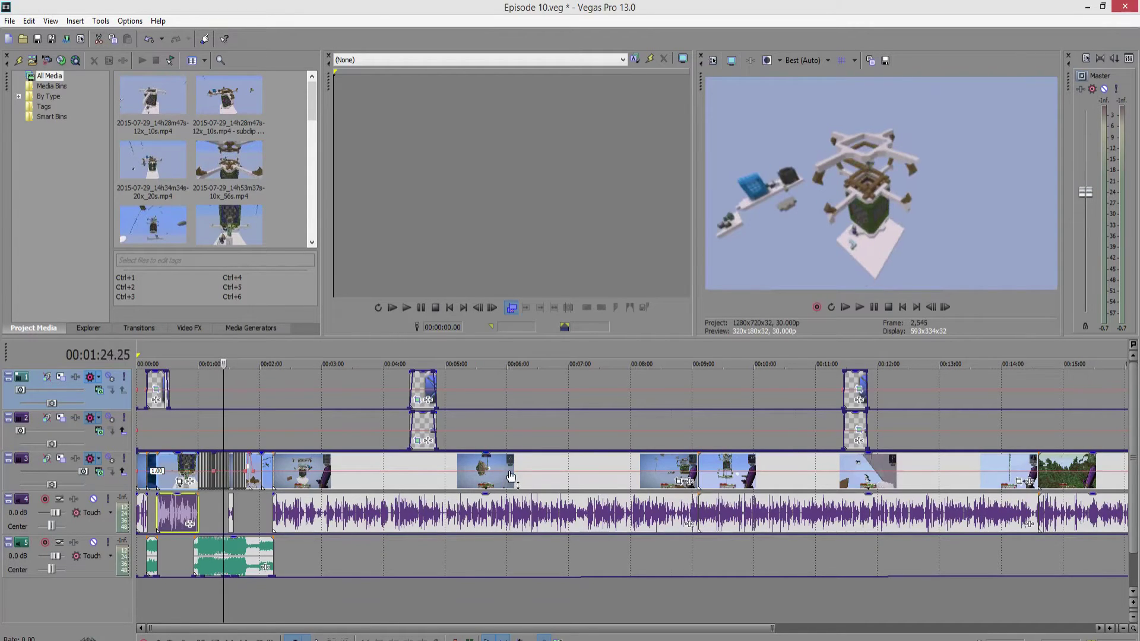
# Zoom in on the clips around 00:01:24.25 and briefly start and stop playback
pyautogui.press('Up')
pyautogui.press('Up')
pyautogui.press('Up')
pyautogui.press('Up')
pyautogui.press('Up')
pyautogui.press('Up')
pyautogui.press('Up')
pyautogui.press('Up')
pyautogui.press('space')
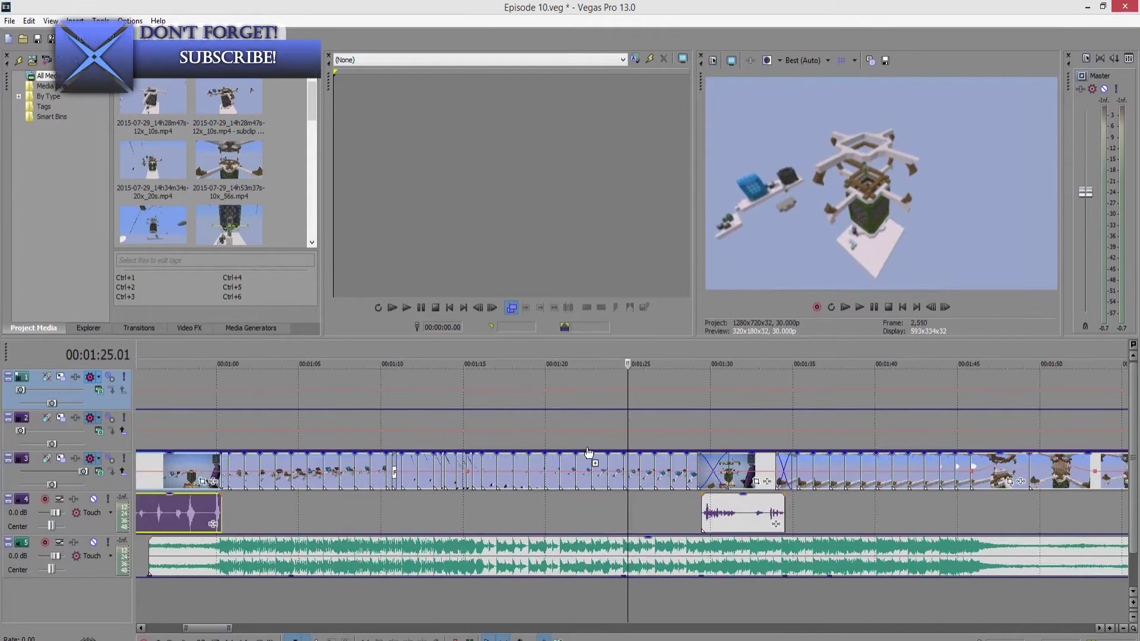
pyautogui.press('space')
# Move the cursor forward and back by single frames around 00:01:25.15 at close zoom
pyautogui.press('Right')
pyautogui.press('Right')
pyautogui.press('Right')
pyautogui.press('Right')
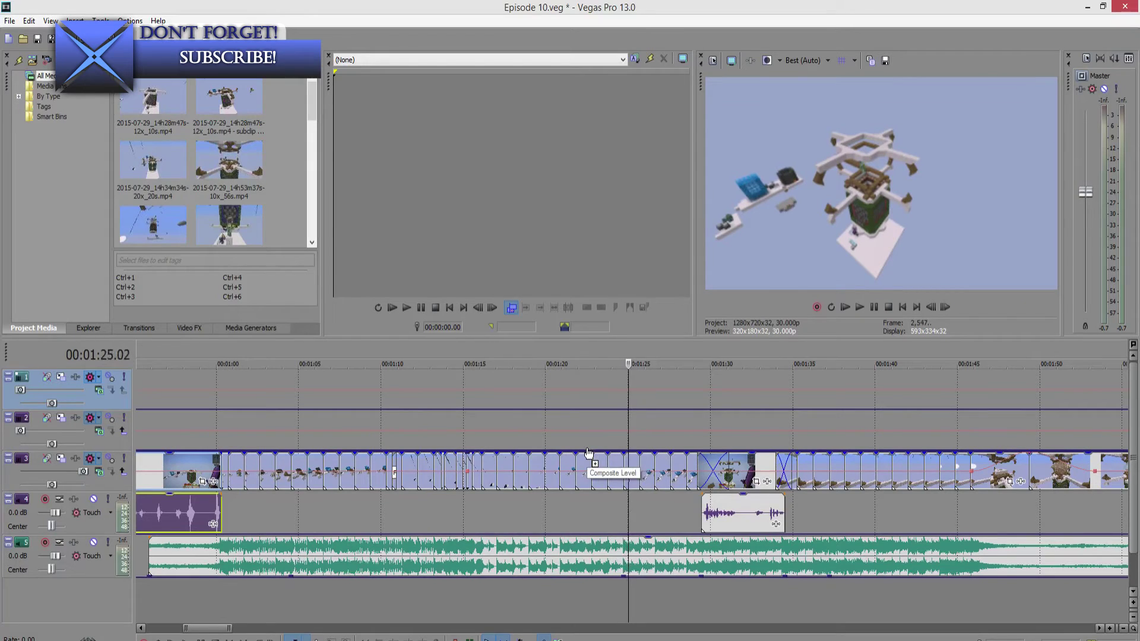
pyautogui.press('Right')
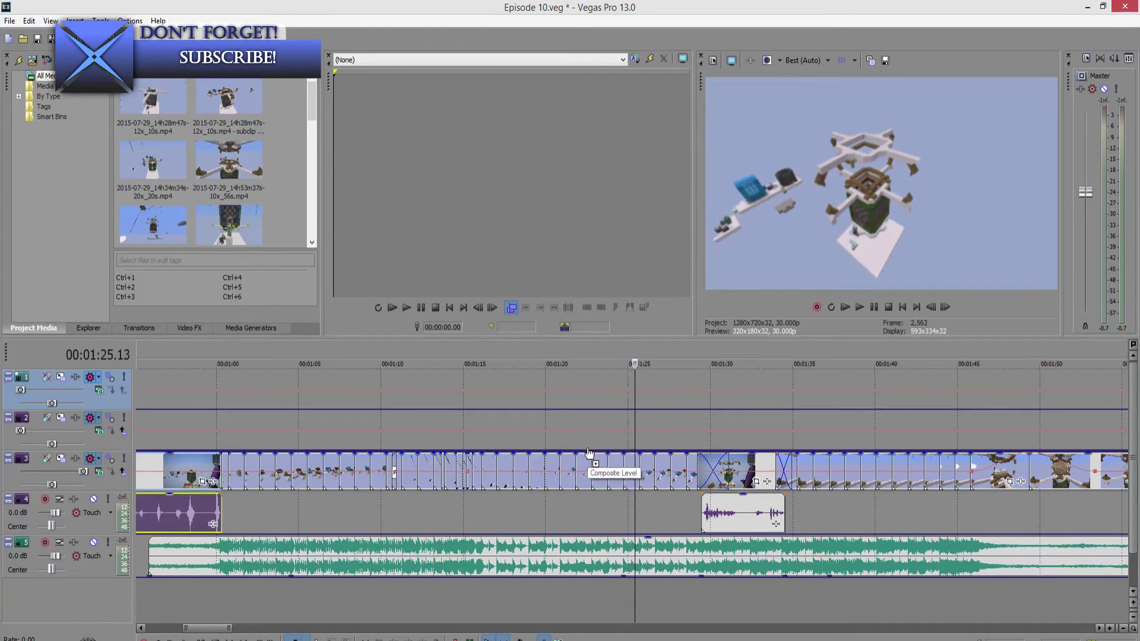
pyautogui.press('Right')
pyautogui.press('Right')
pyautogui.press('Right')
pyautogui.press('Right')
pyautogui.press('Right')
pyautogui.press('Right')
pyautogui.press('Right')
pyautogui.press('Left')
pyautogui.press('Left')
pyautogui.press('Left')
pyautogui.press('Left')
pyautogui.press('Left')
pyautogui.press('Left')
pyautogui.press('Left')
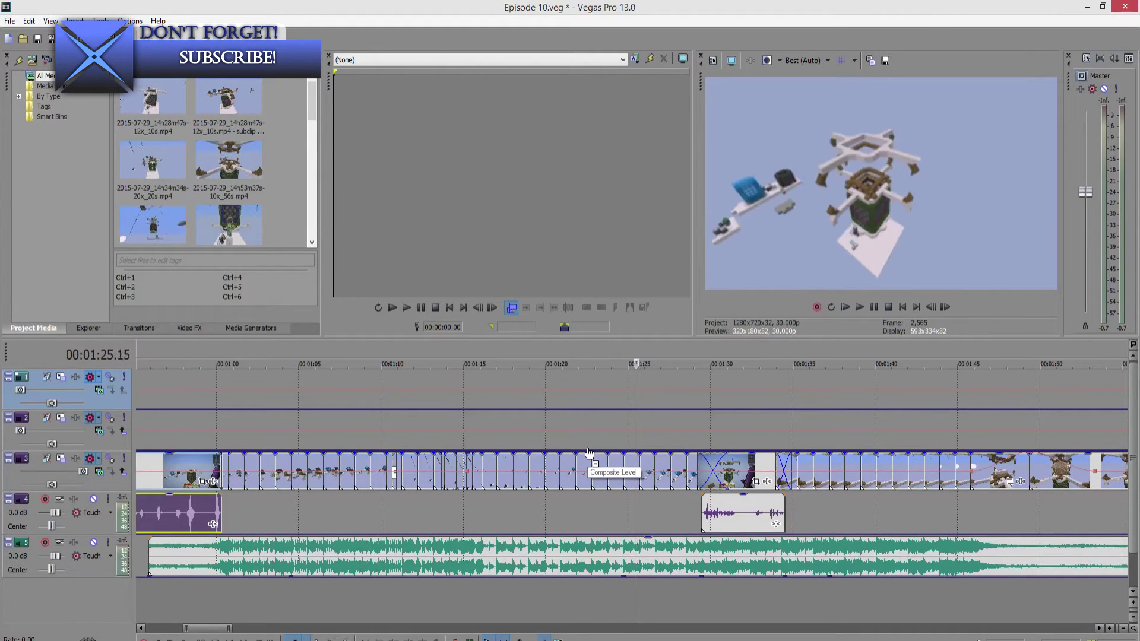
# Return to the full project overview and advance the cursor in larger increments to 00:01:43.20
pyautogui.scroll(-1, 589, 453)
pyautogui.scroll(-8, 589, 453)
pyautogui.press('Right')
pyautogui.press('Right')
pyautogui.press('Right')
pyautogui.press('Right')
pyautogui.press('Right')
pyautogui.press('Right')
pyautogui.press('Right')
pyautogui.press('Right')
pyautogui.press('Right')
pyautogui.press('Right')
pyautogui.press('Right')
pyautogui.press('Right')
pyautogui.press('Right')
pyautogui.press('Right')
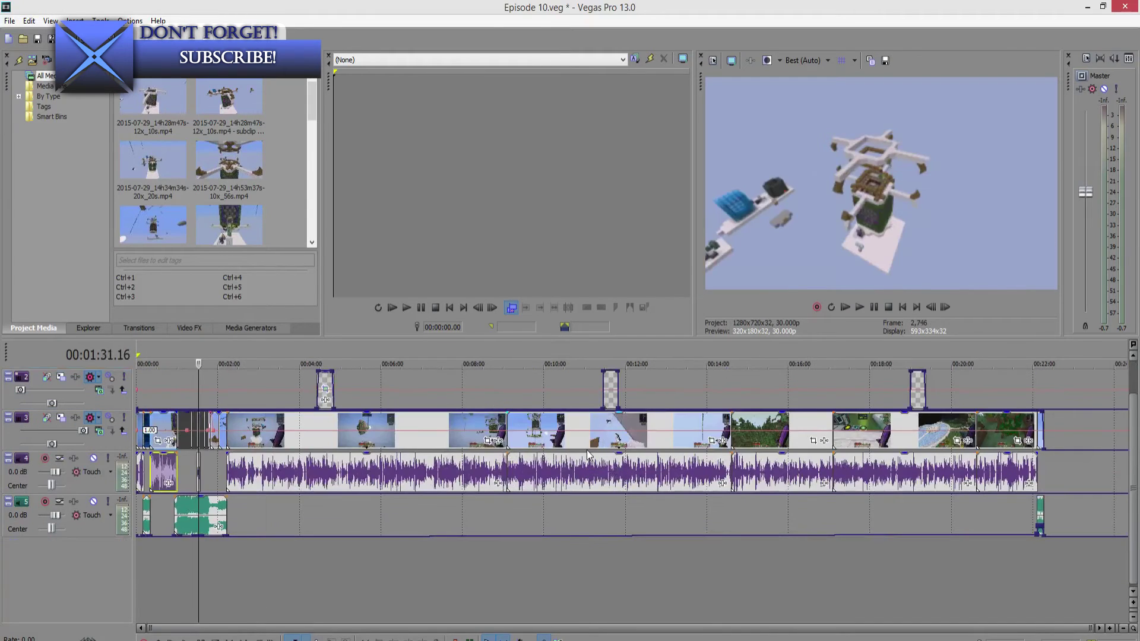
pyautogui.press('Right')
pyautogui.press('Right')
pyautogui.press('Right')
pyautogui.press('Right')
pyautogui.press('Right')
pyautogui.press('Right')
pyautogui.press('Right')
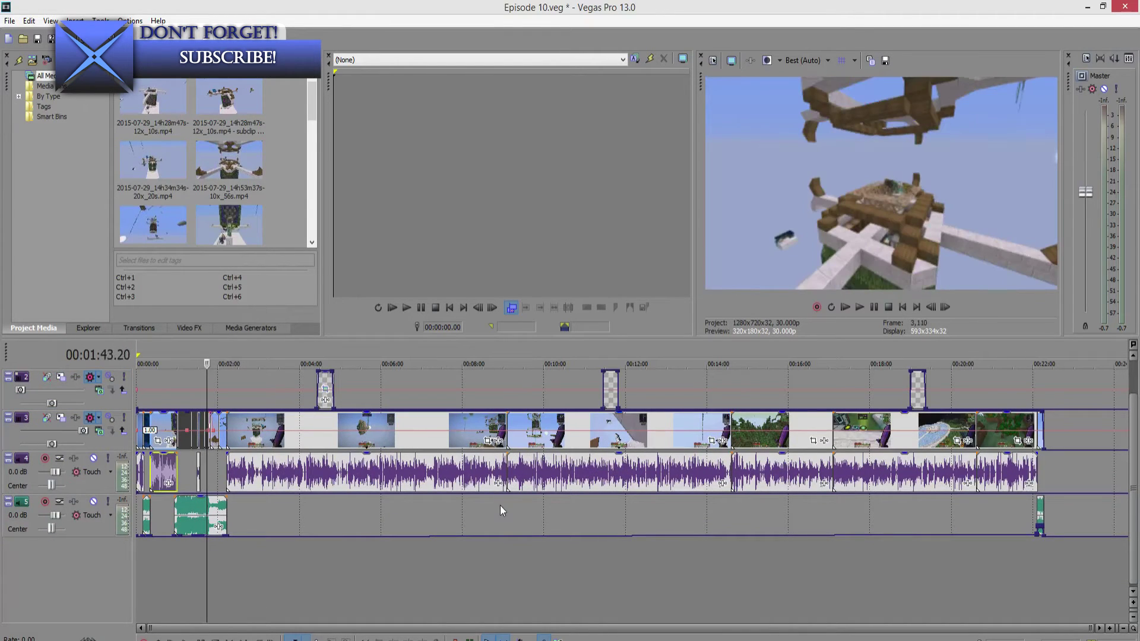
# Load Sony Noise Texture 1 into the Trimmer
pyautogui.scroll(1, 386, 537)
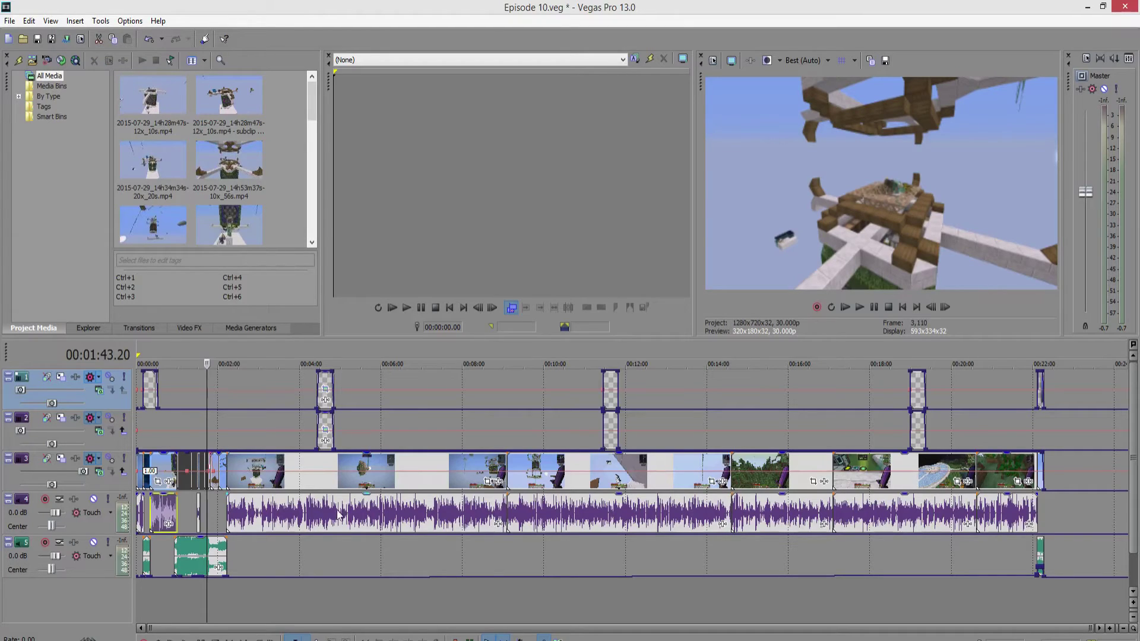
pyautogui.click(429, 212)
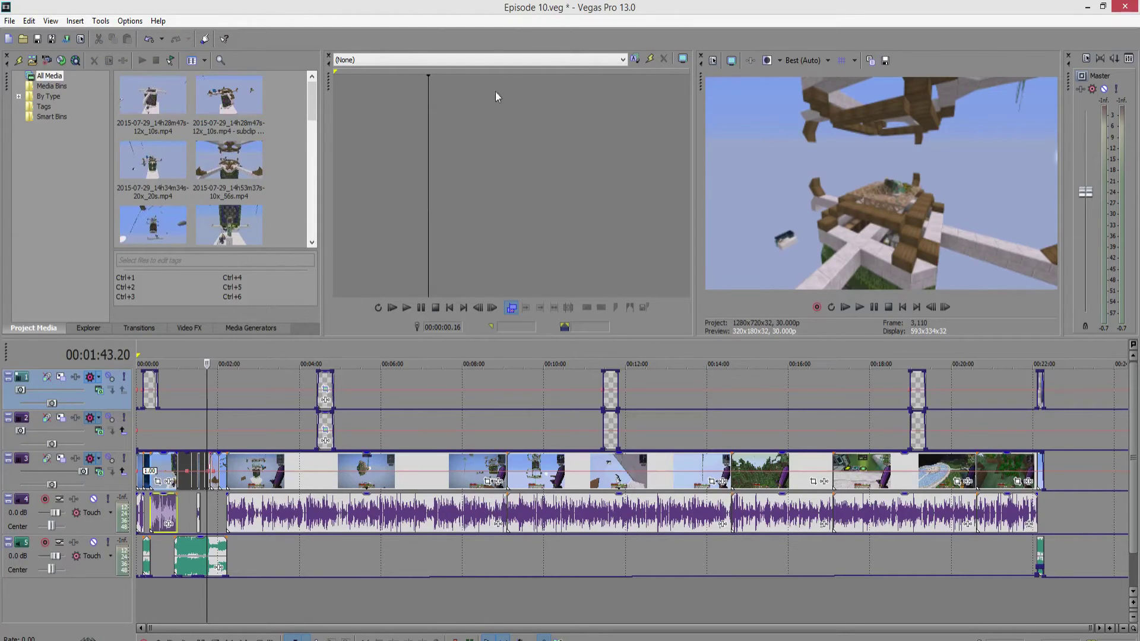
pyautogui.click(451, 59)
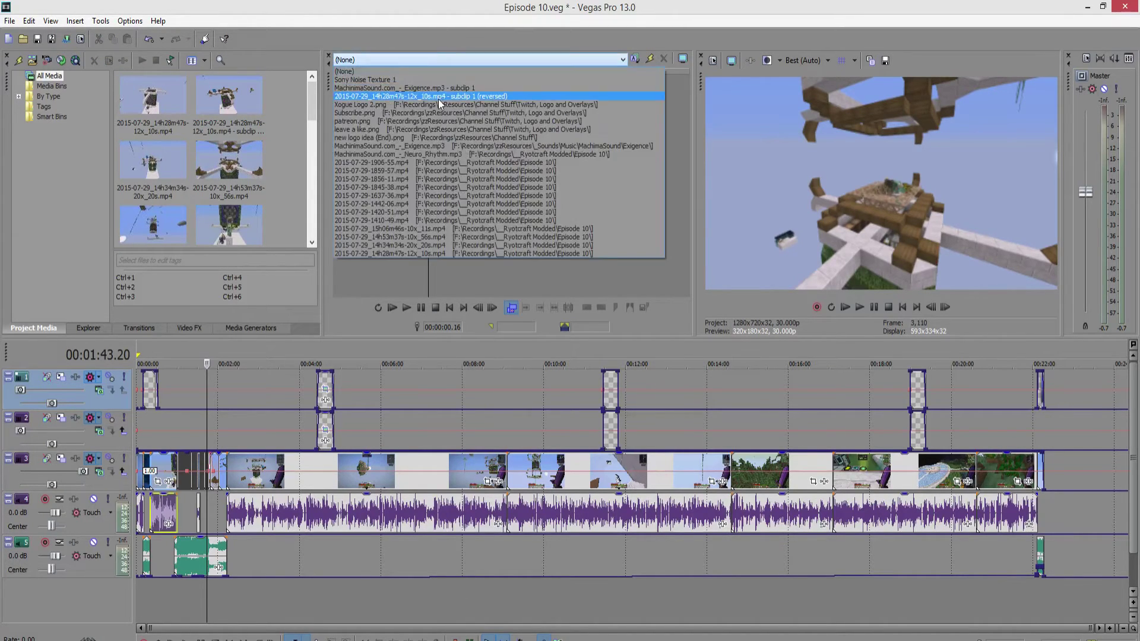
pyautogui.click(439, 80)
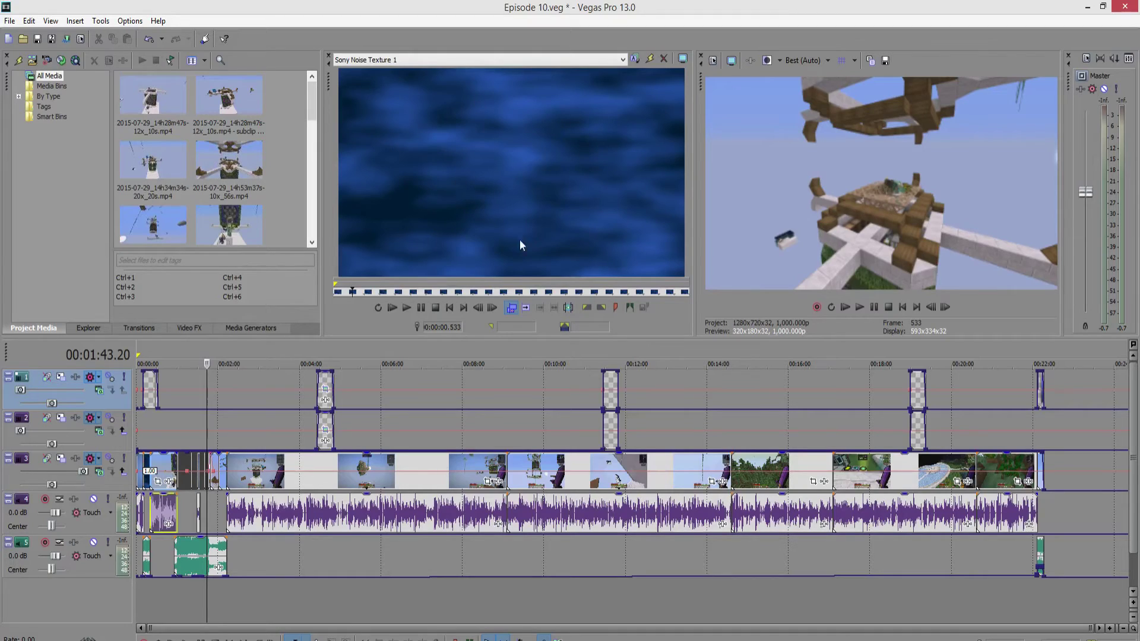
# Select the short intro clip on track 3 and play the project from 00:00:10.00 to preview the logo intro
pyautogui.click(146, 469)
pyautogui.scroll(-1, 147, 469)
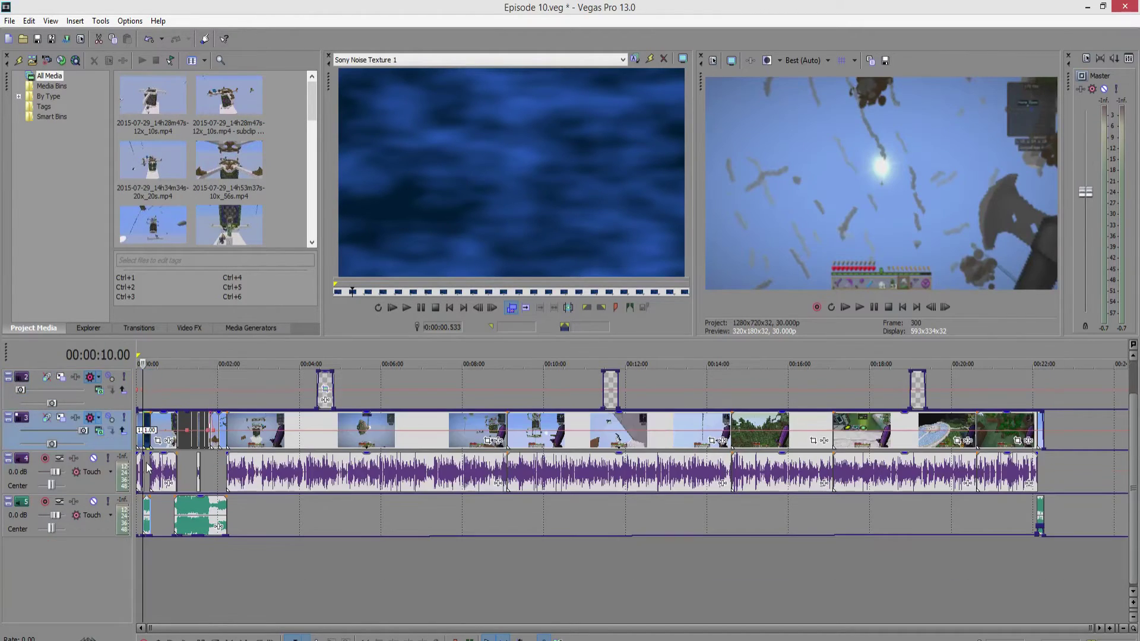
pyautogui.press('space')
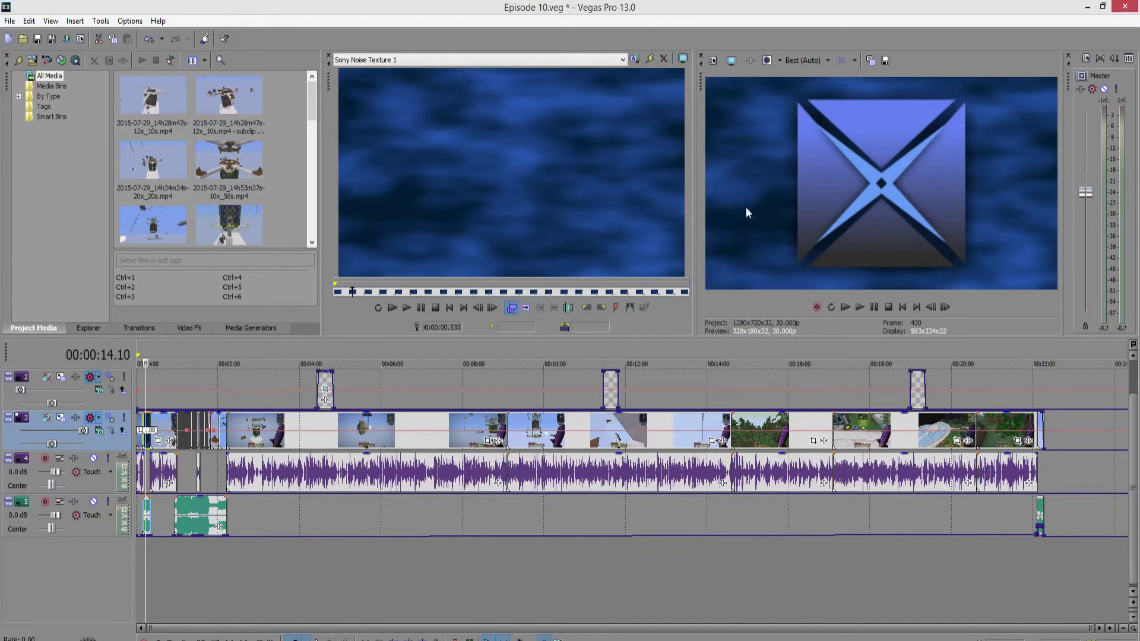
# Load patreon.png into the Trimmer and place the cursor on the track 2 overlay clips near 00:04:33.20 and 00:11:34.06
pyautogui.scroll(1, 410, 519)
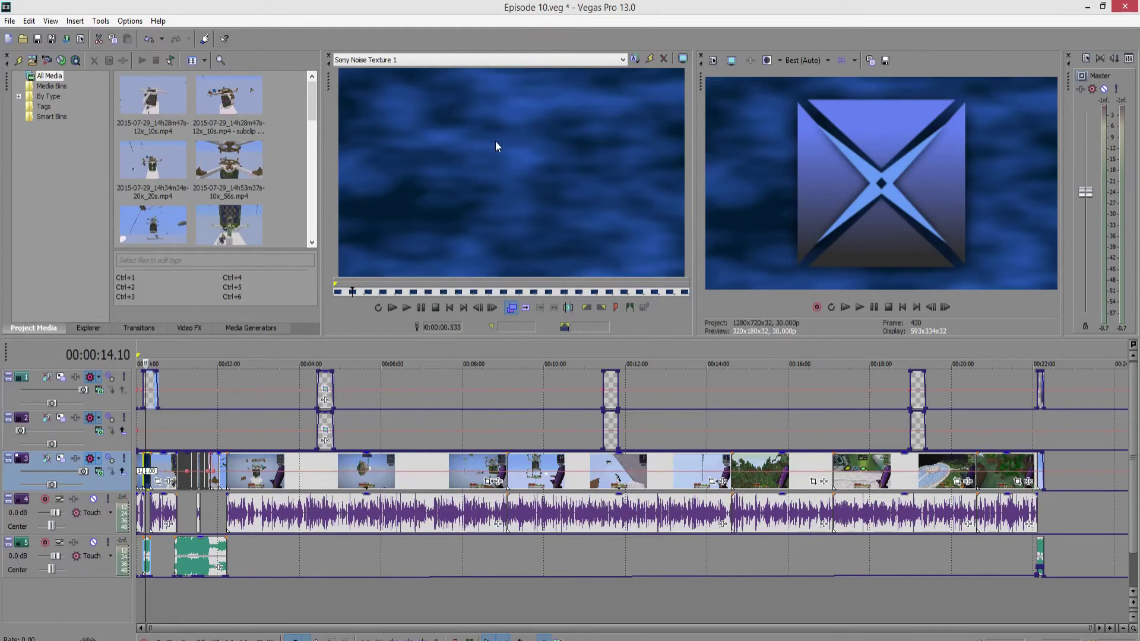
pyautogui.click(519, 61)
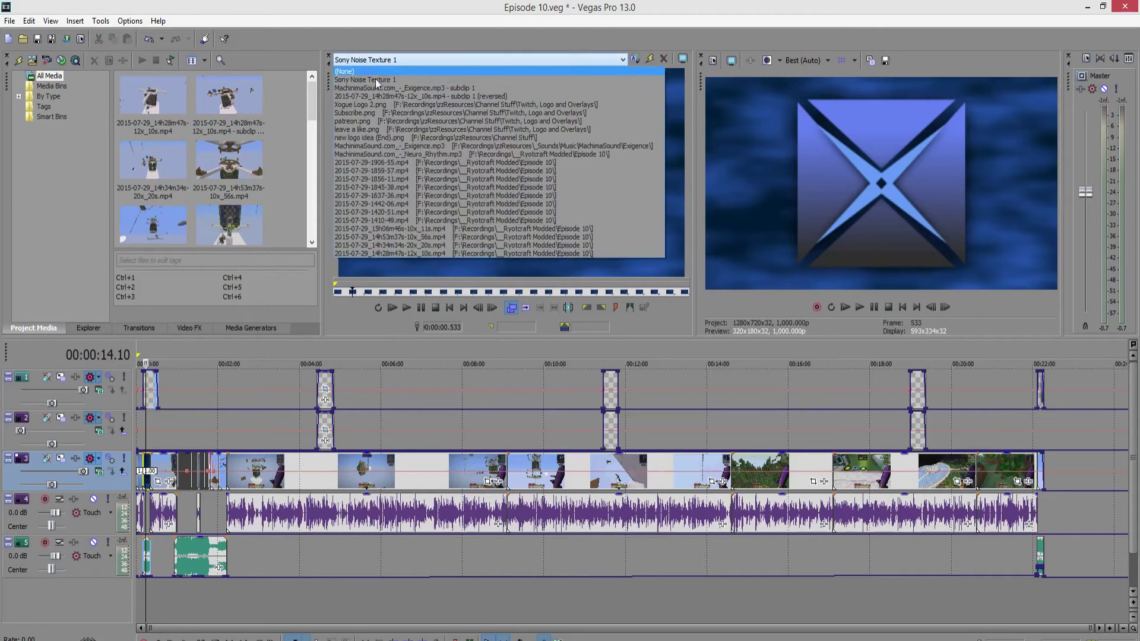
pyautogui.click(474, 121)
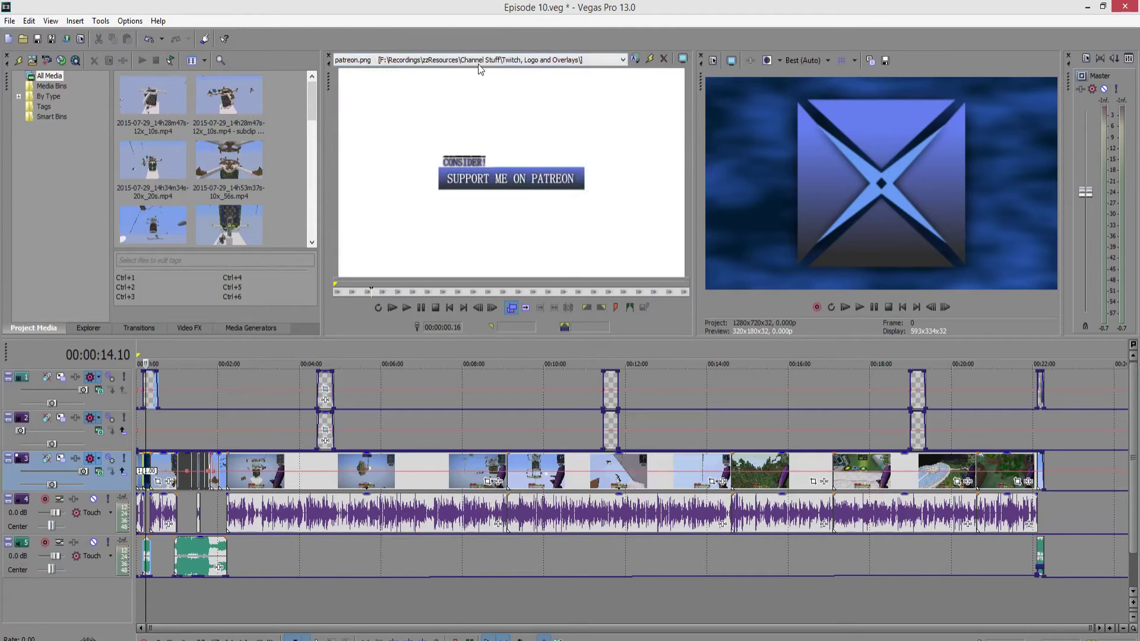
pyautogui.click(323, 428)
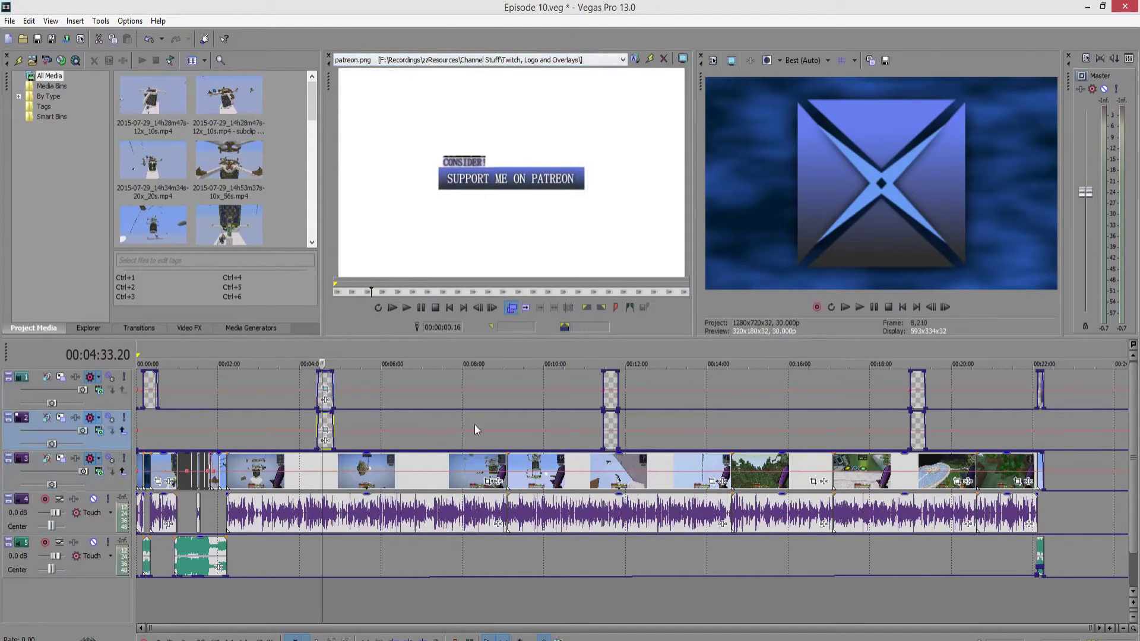
pyautogui.click(607, 425)
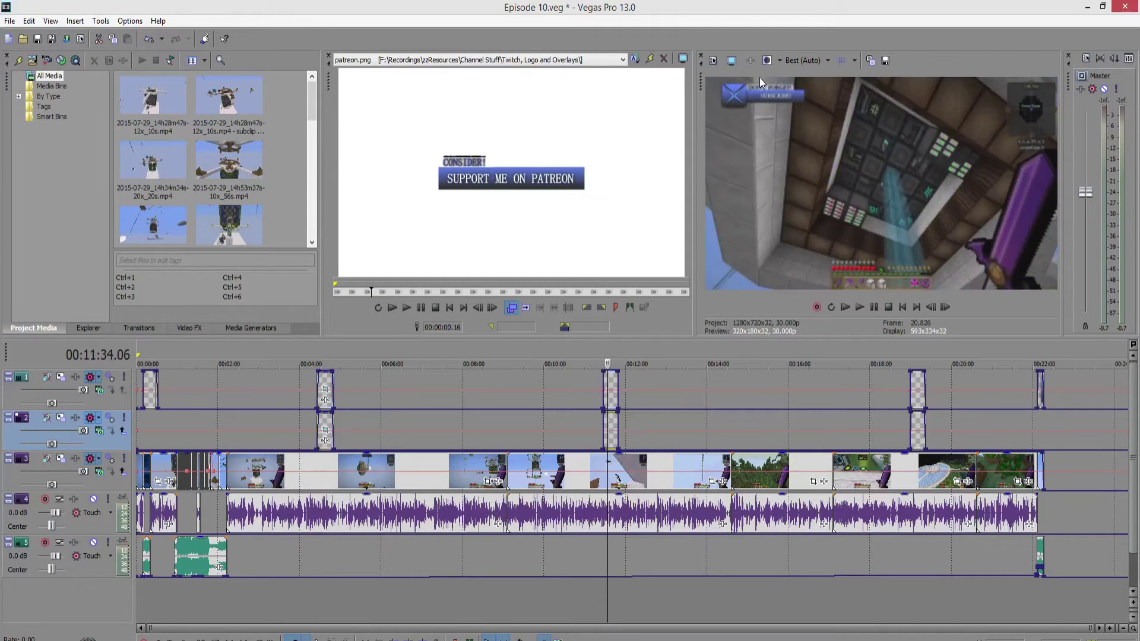
# Load 2015-07-29_15h06m46s-10x_11s.mp4 into the Trimmer and close the Trimmer window
pyautogui.click(435, 60)
pyautogui.click(428, 226)
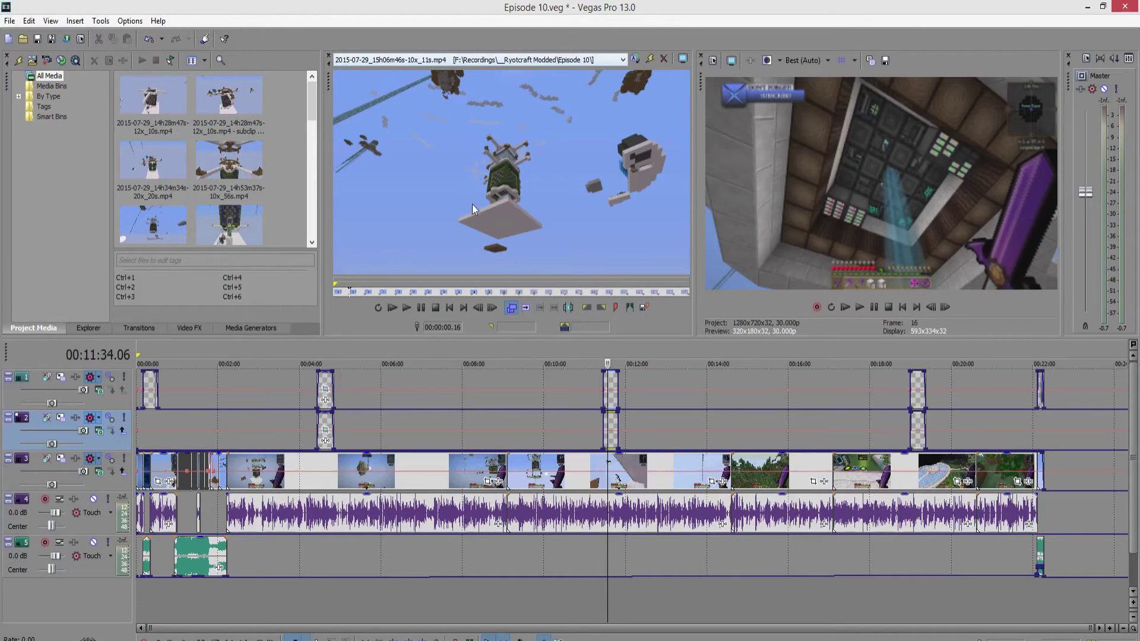
pyautogui.click(327, 60)
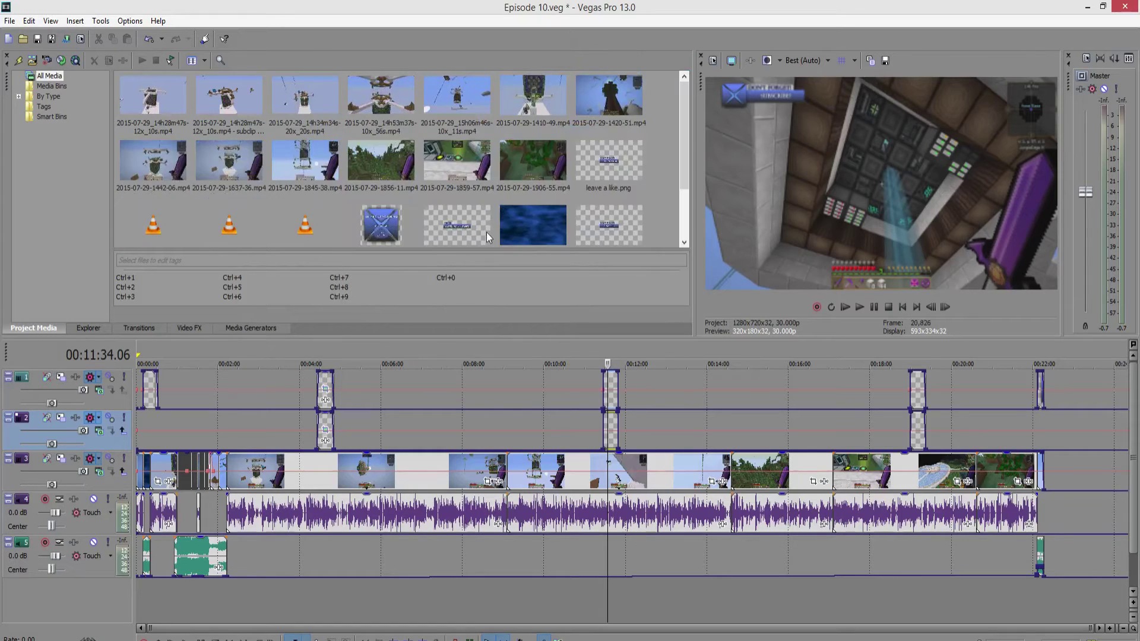
# Open the track 3 clip at 00:10:30.11 in the Trimmer, closing the Trimmer once and reopening it from the same clip
pyautogui.click(565, 468)
pyautogui.rightClick(566, 468)
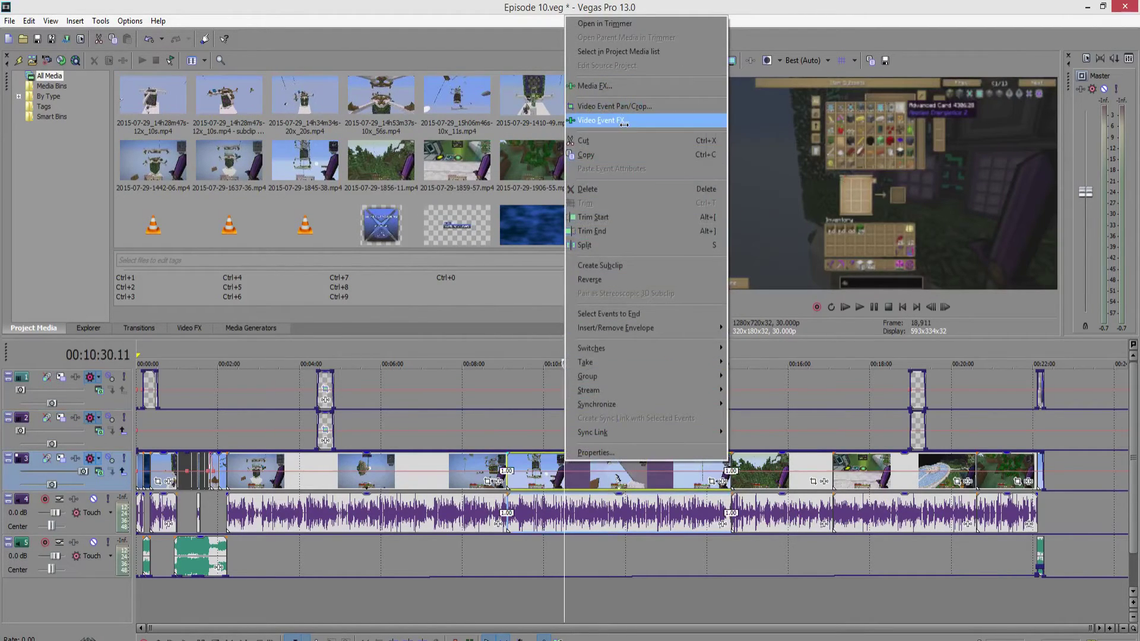
pyautogui.click(605, 23)
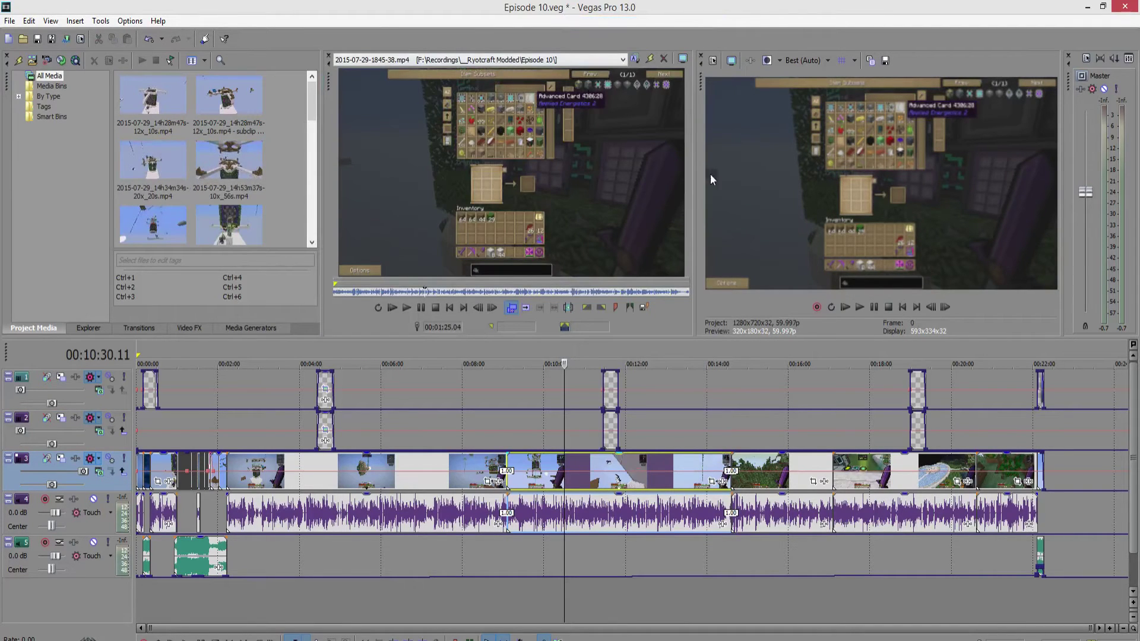
pyautogui.click(329, 56)
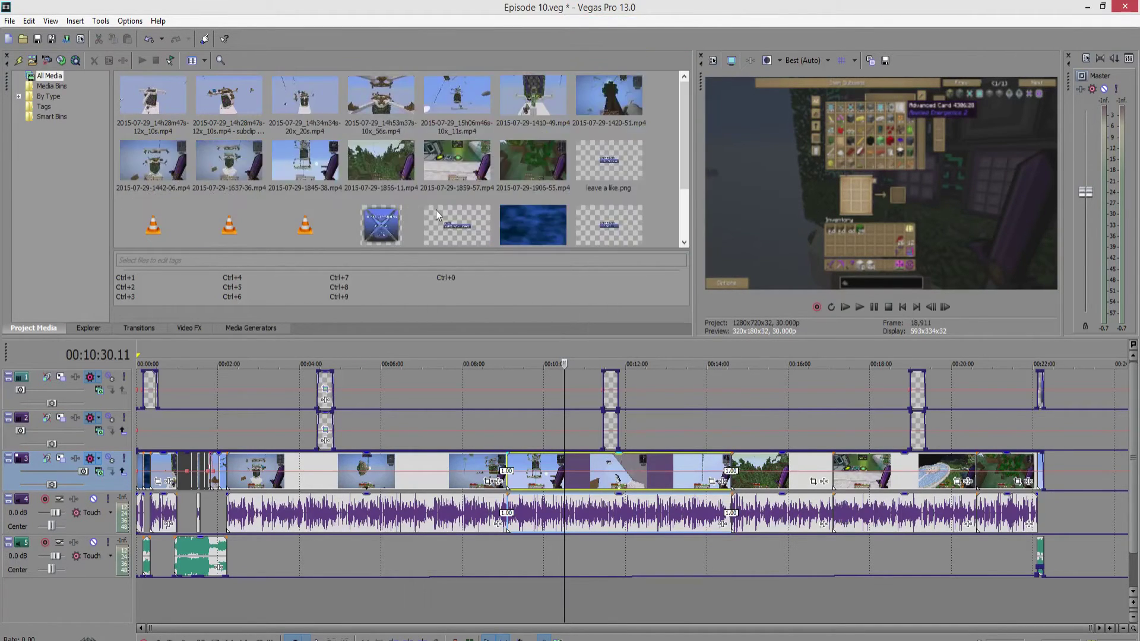
pyautogui.rightClick(533, 464)
pyautogui.click(588, 23)
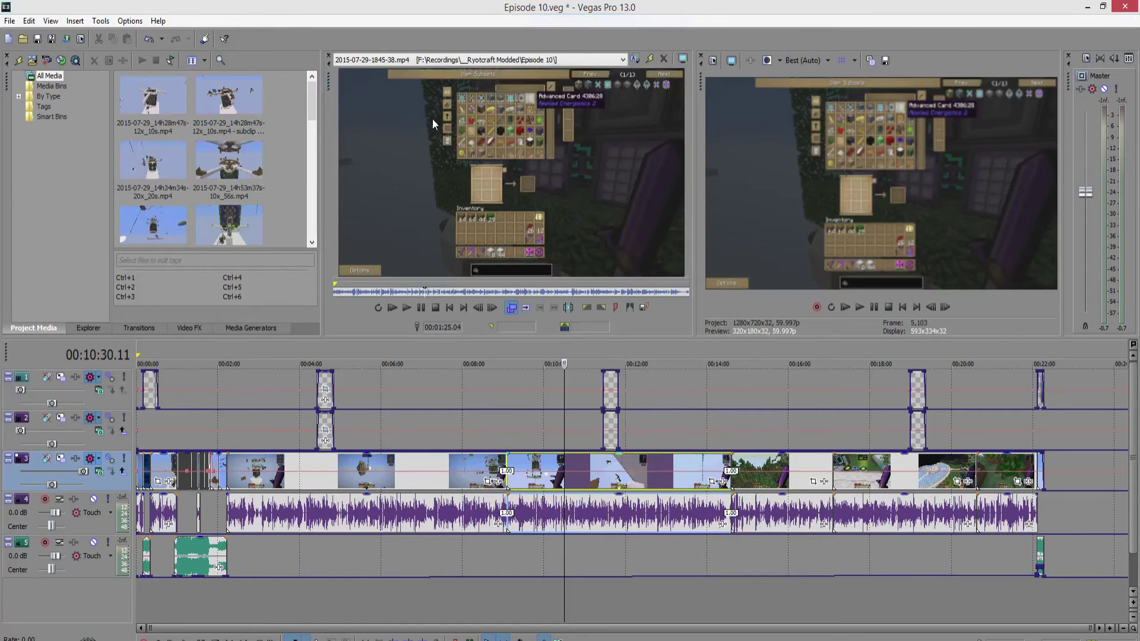
# Undock the Trimmer into a floating window, move it over the timeline below the video preview and close it
pyautogui.moveTo(328, 81); pyautogui.dragTo(365, 162)
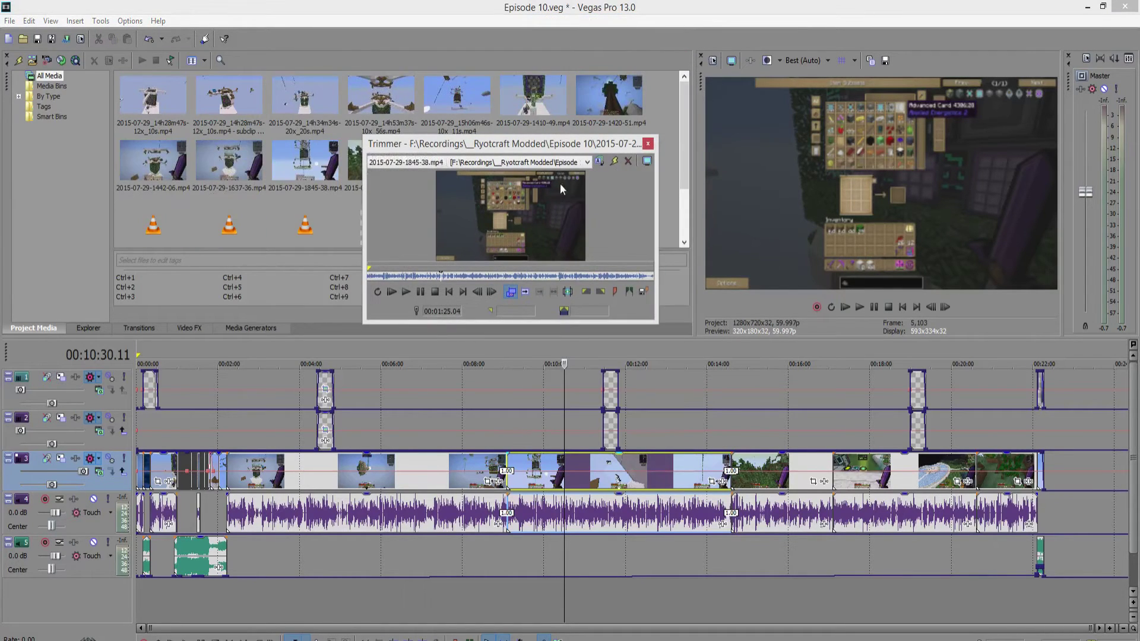
pyautogui.moveTo(535, 146); pyautogui.dragTo(860, 323)
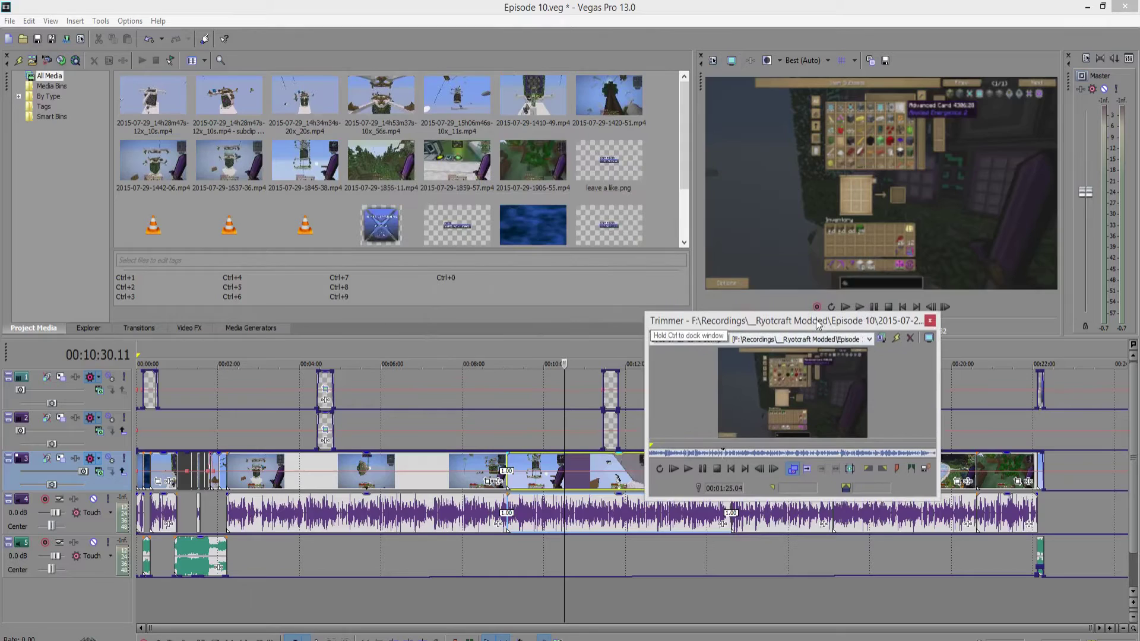
pyautogui.click(931, 316)
# Reopen the selected track 3 clip in the floating Trimmer, move the window over the track headers and close it
pyautogui.rightClick(629, 470)
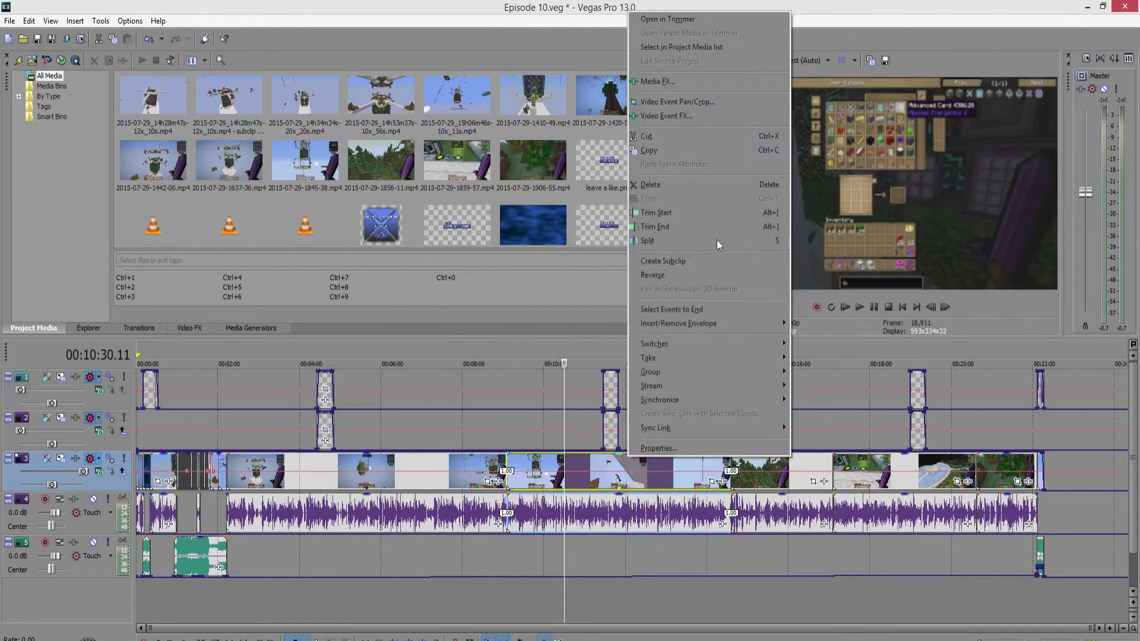
pyautogui.click(671, 19)
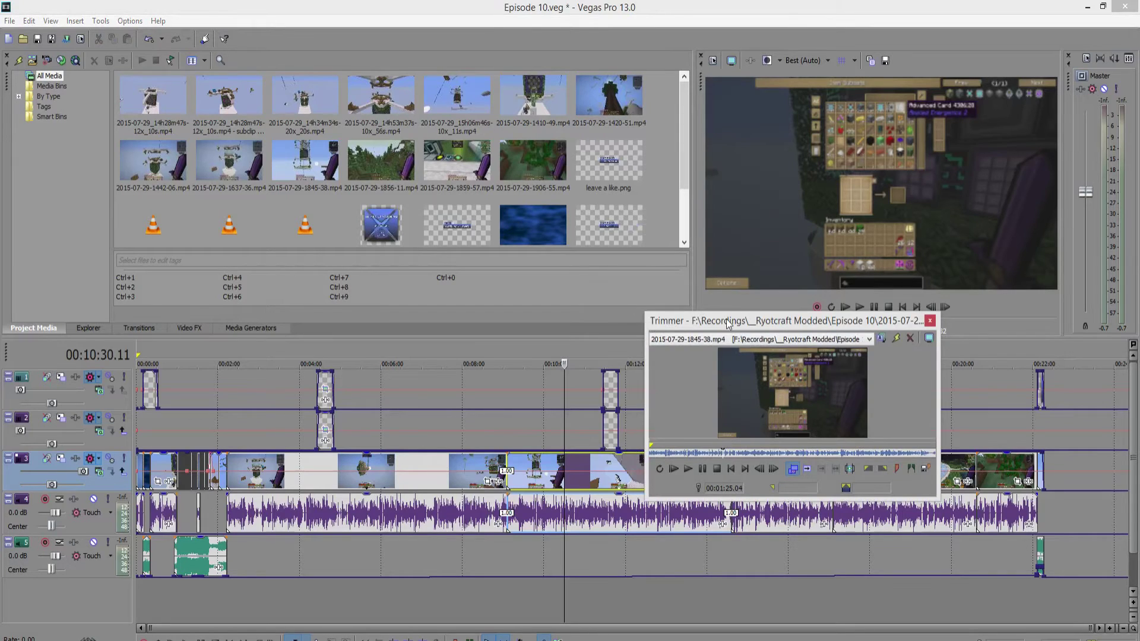
pyautogui.moveTo(697, 320); pyautogui.dragTo(129, 333)
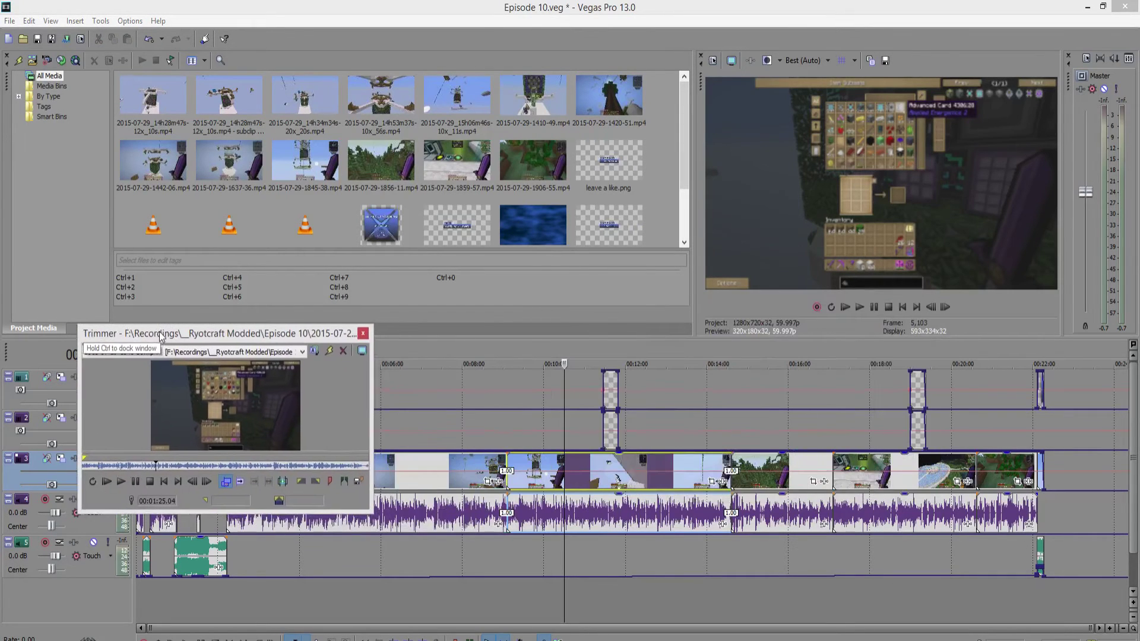
pyautogui.click(363, 334)
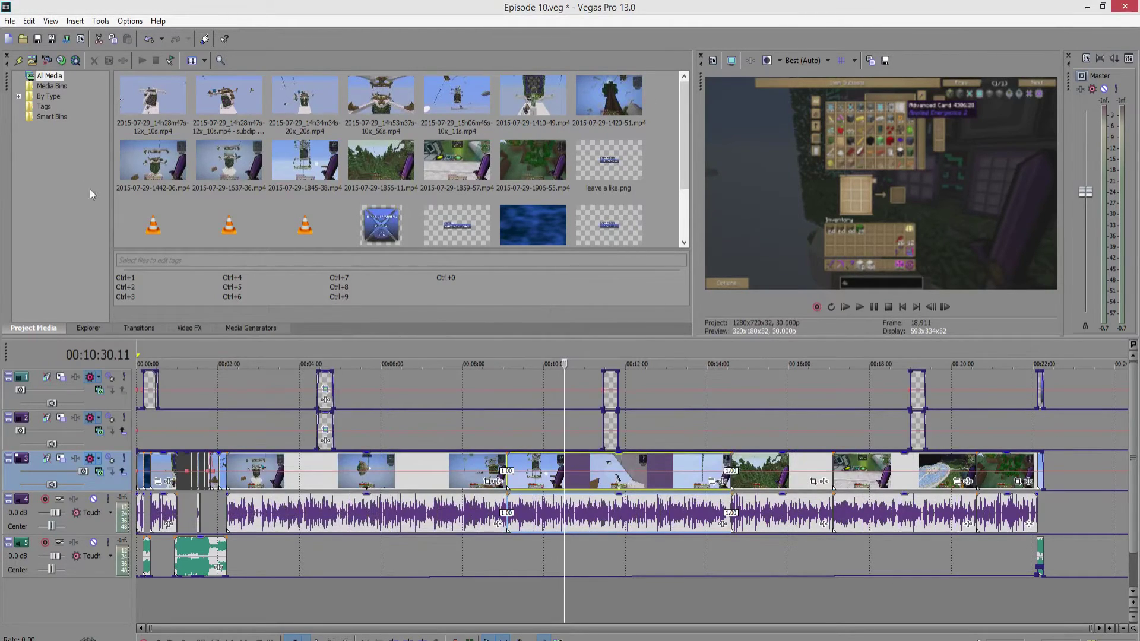
# Select the 12x_10s subclip and Subscribe.png in Project Media, and view the Transitions, Video FX and Media Generators windows
pyautogui.click(231, 105)
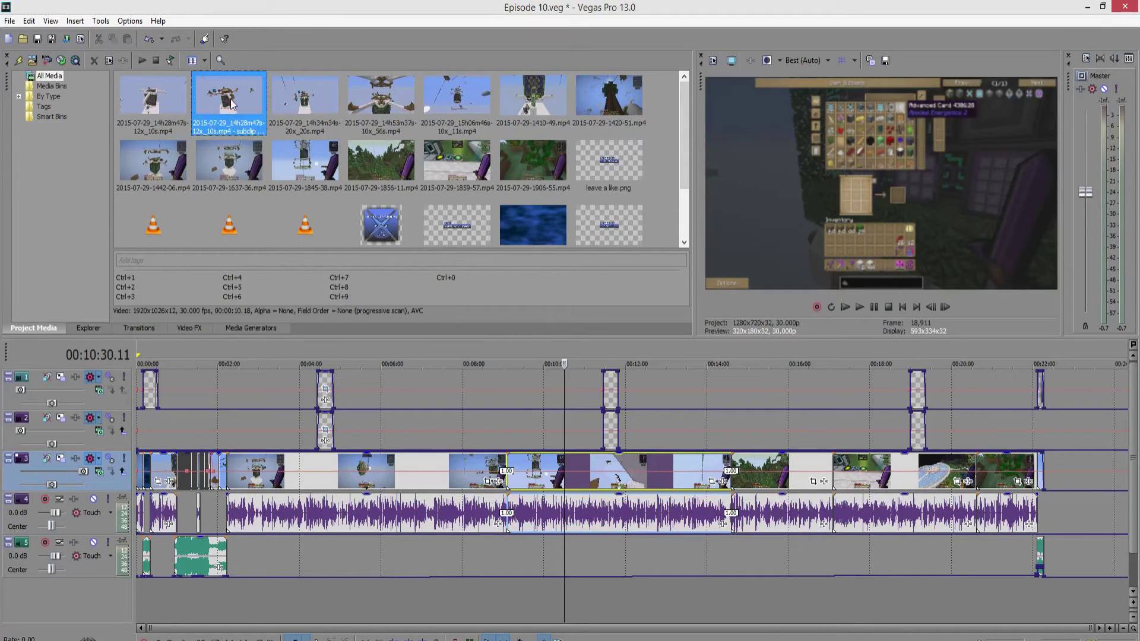
pyautogui.click(597, 222)
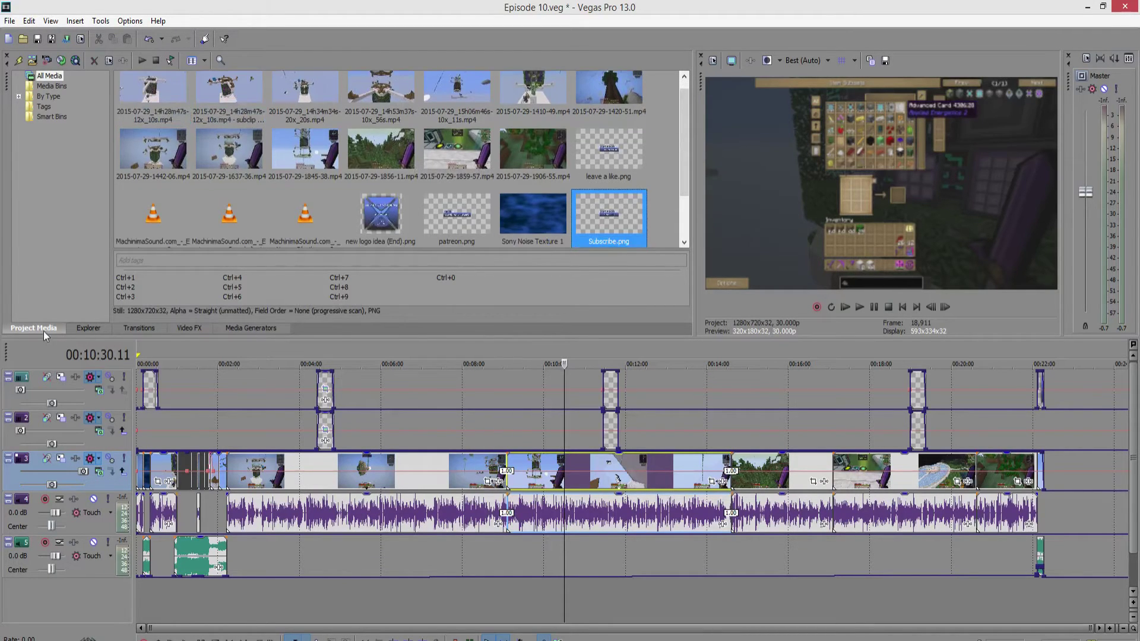
pyautogui.click(135, 328)
pyautogui.click(177, 328)
pyautogui.click(249, 330)
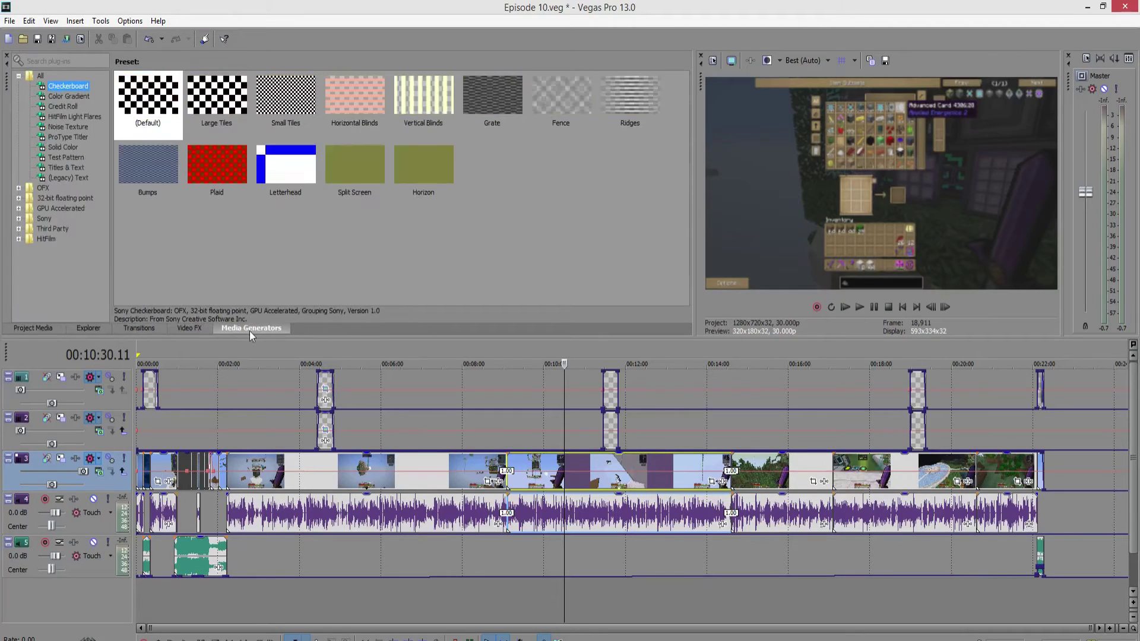
pyautogui.click(37, 330)
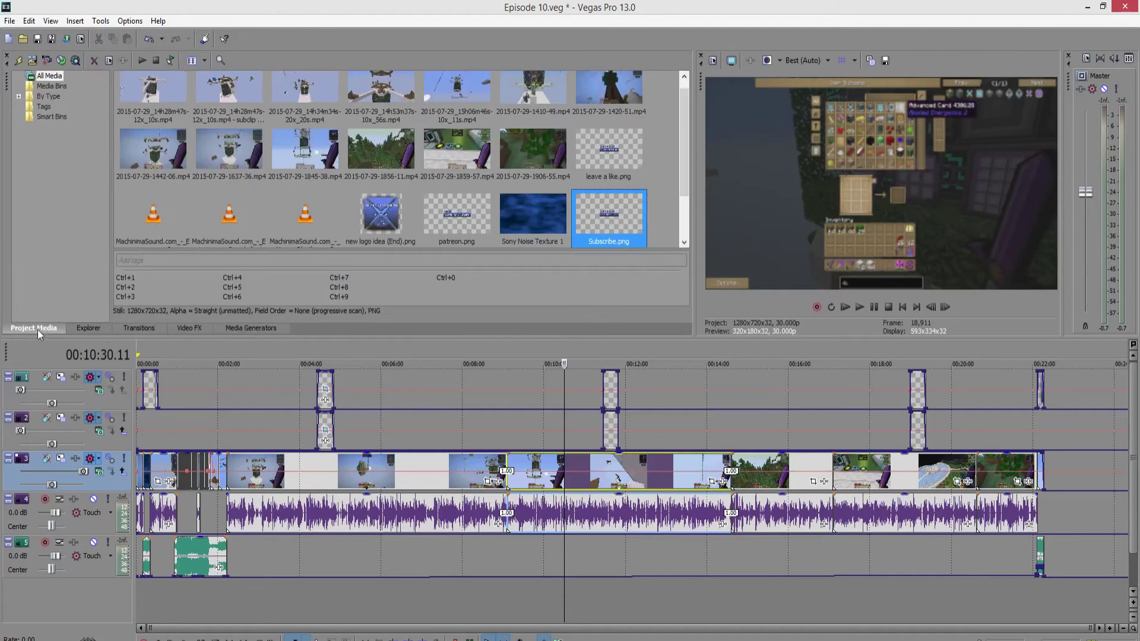
# Look through the Explorer, Transitions, Video FX and Media Generators windows and return to Project Media
pyautogui.click(84, 329)
pyautogui.click(137, 329)
pyautogui.click(178, 331)
pyautogui.click(221, 329)
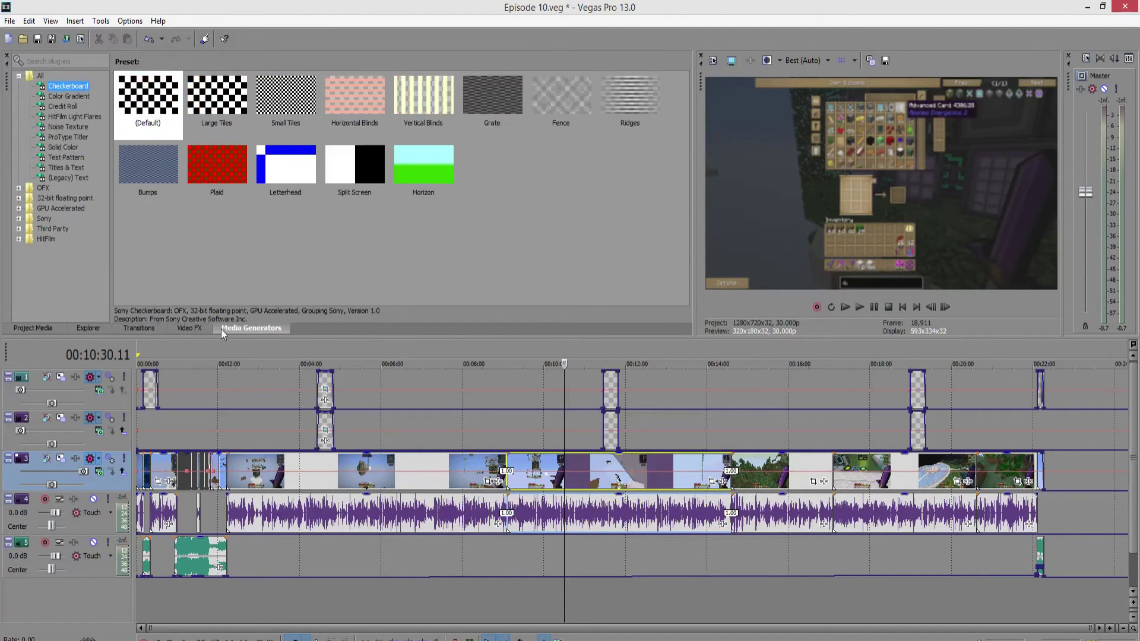
pyautogui.click(50, 329)
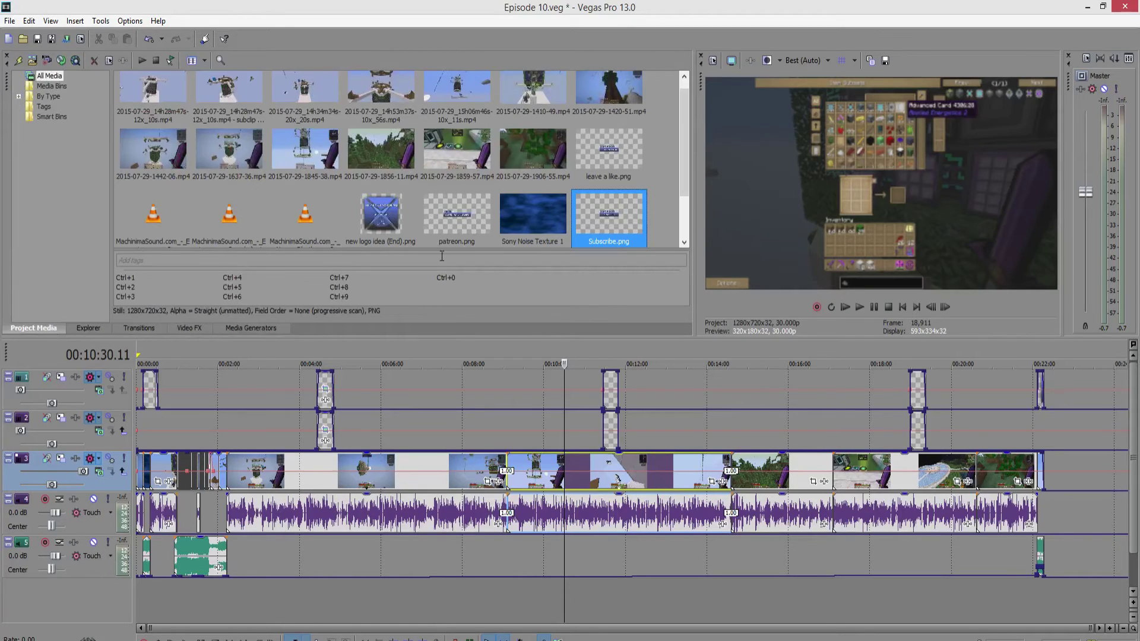
pyautogui.click(90, 331)
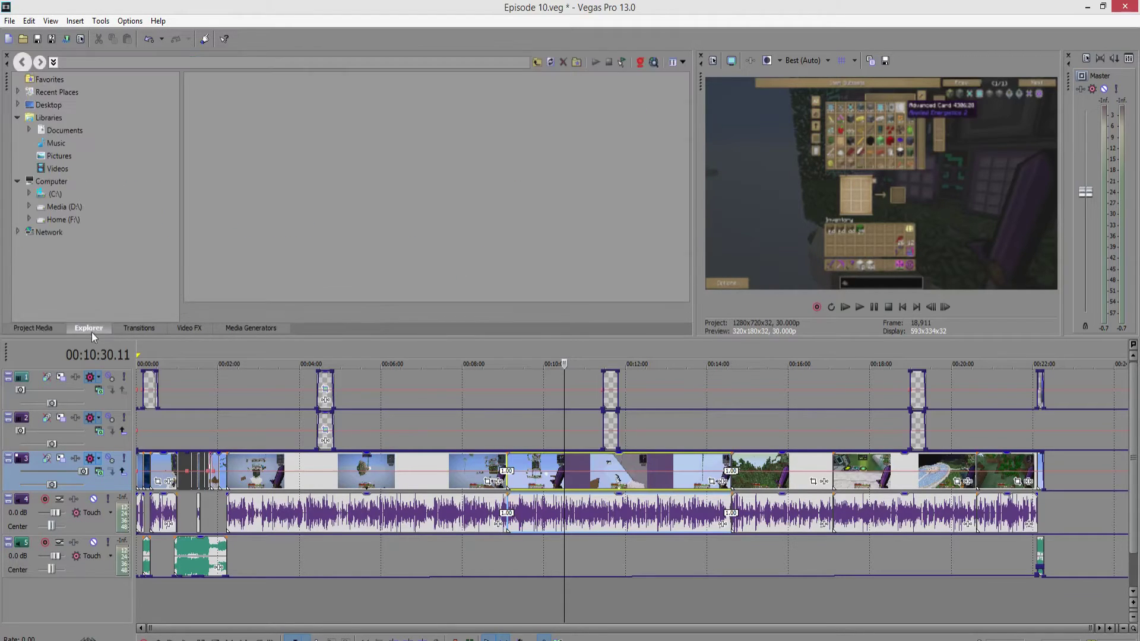
pyautogui.click(142, 329)
pyautogui.click(182, 332)
pyautogui.click(228, 329)
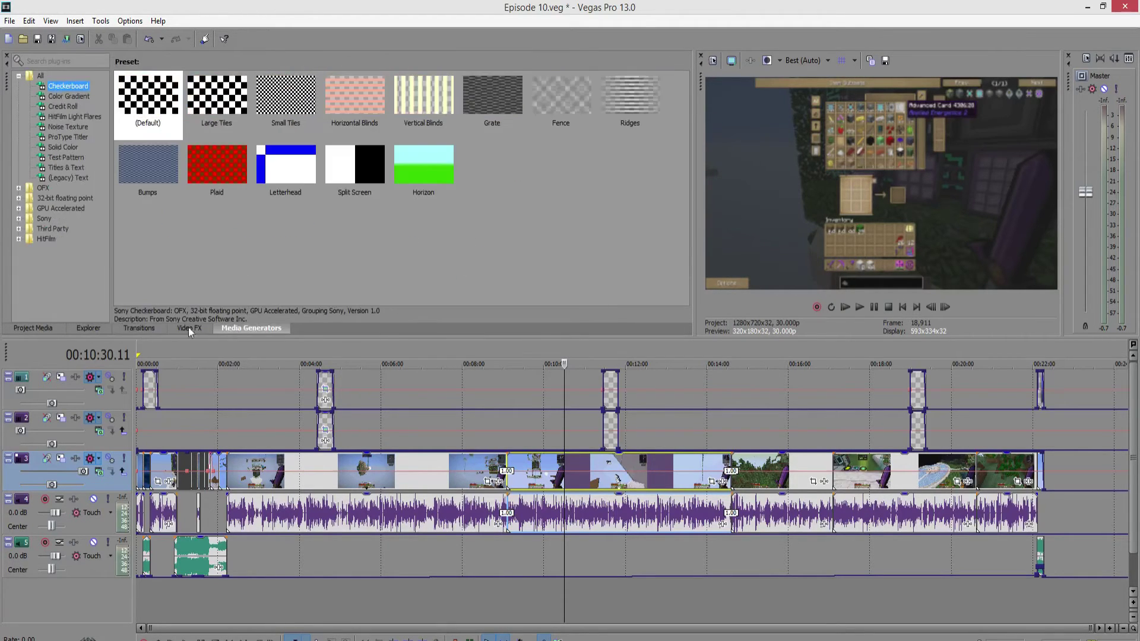
pyautogui.click(150, 329)
pyautogui.click(191, 328)
pyautogui.click(240, 330)
pyautogui.click(90, 329)
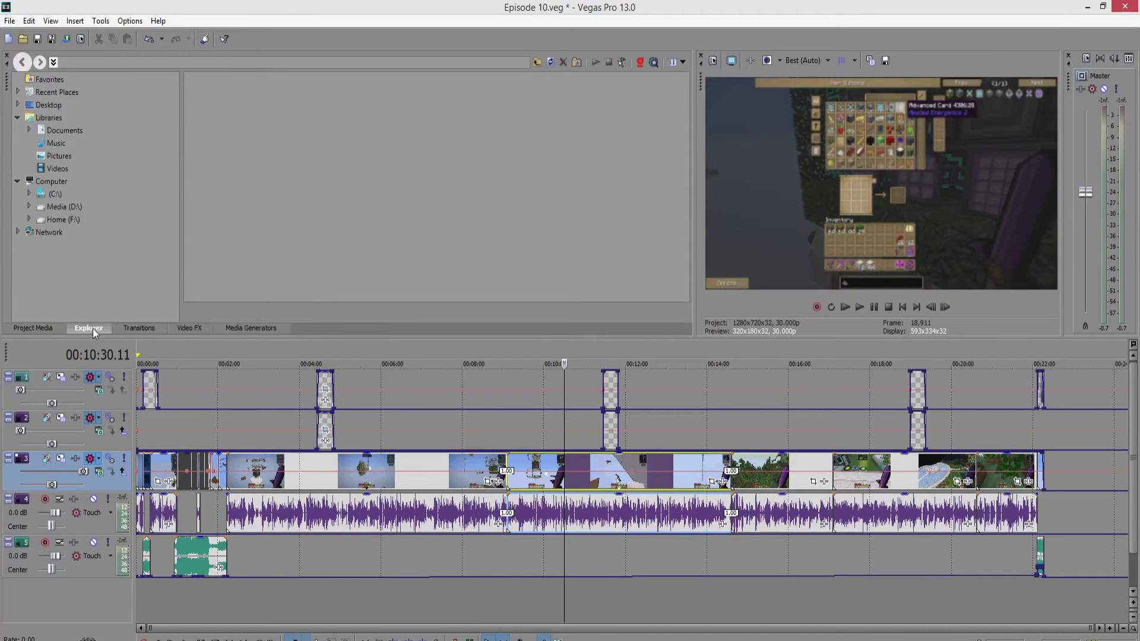
pyautogui.click(37, 329)
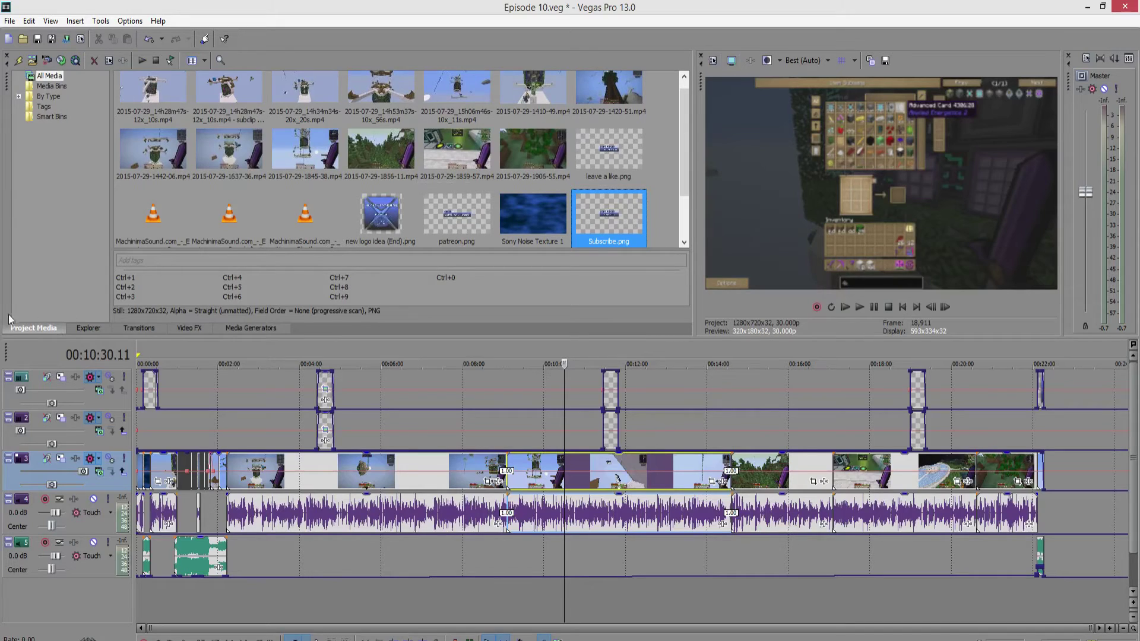
# Select 2015-07-29_14h28m47s-12x_10s.mp4 and look through the full list of project media
pyautogui.click(162, 92)
pyautogui.scroll(-3, 571, 199)
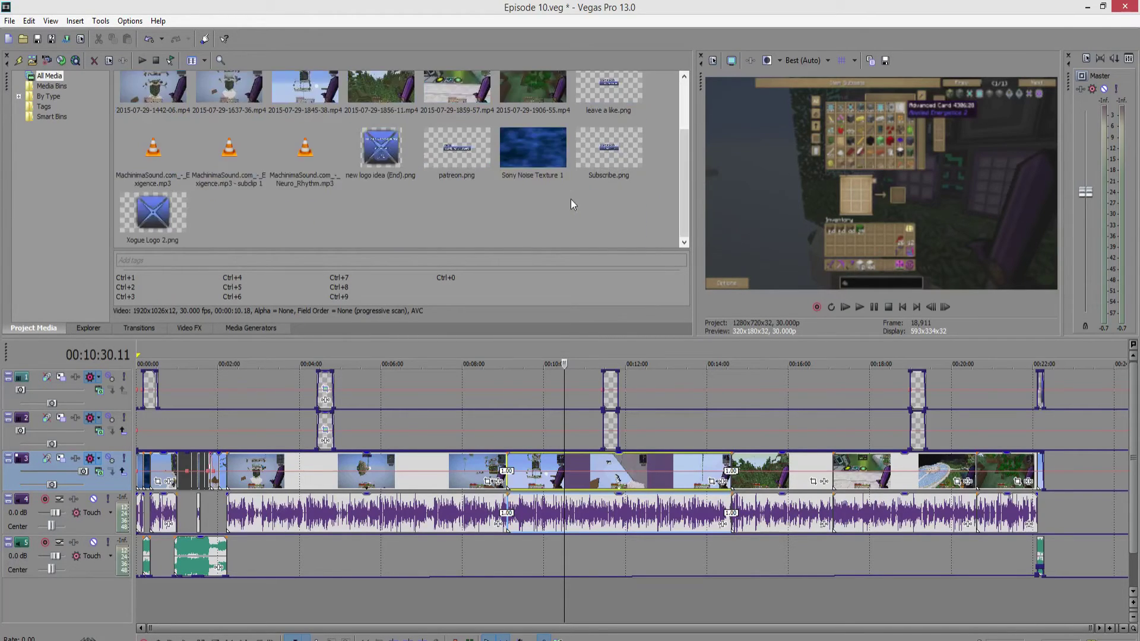
pyautogui.scroll(3, 572, 198)
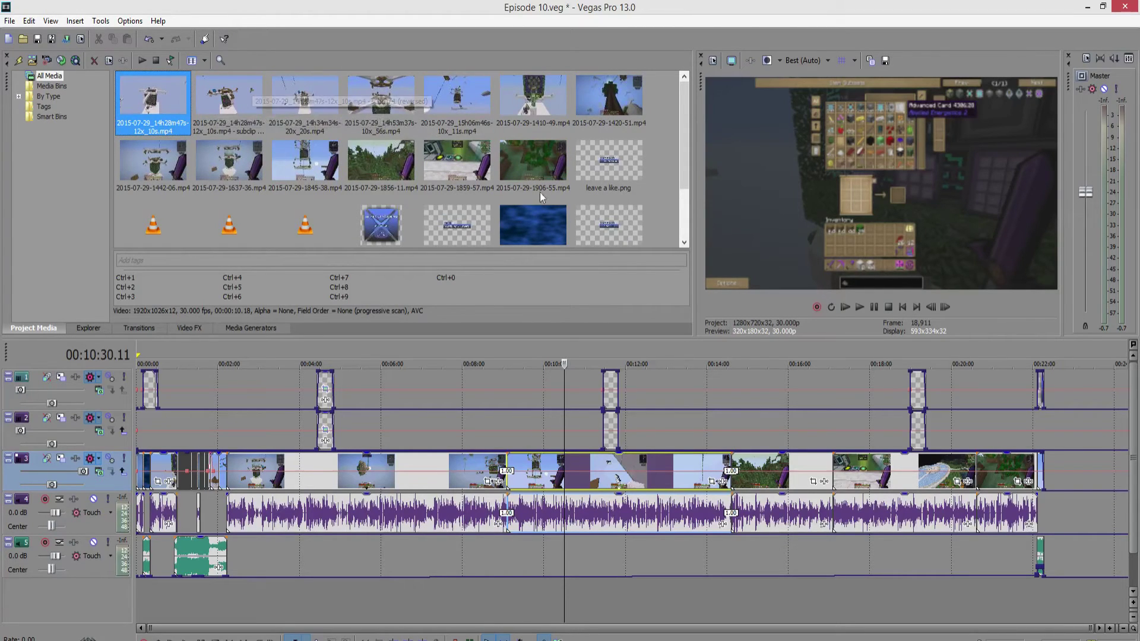
# In File Explorer, open the Episode 10 folder under __Ryotcraft Modded and bring 2015-07-29_14h53m37s-10x_56s.mp4 into the project media
pyautogui.moveTo(1139, 160); pyautogui.dragTo(825, 250)
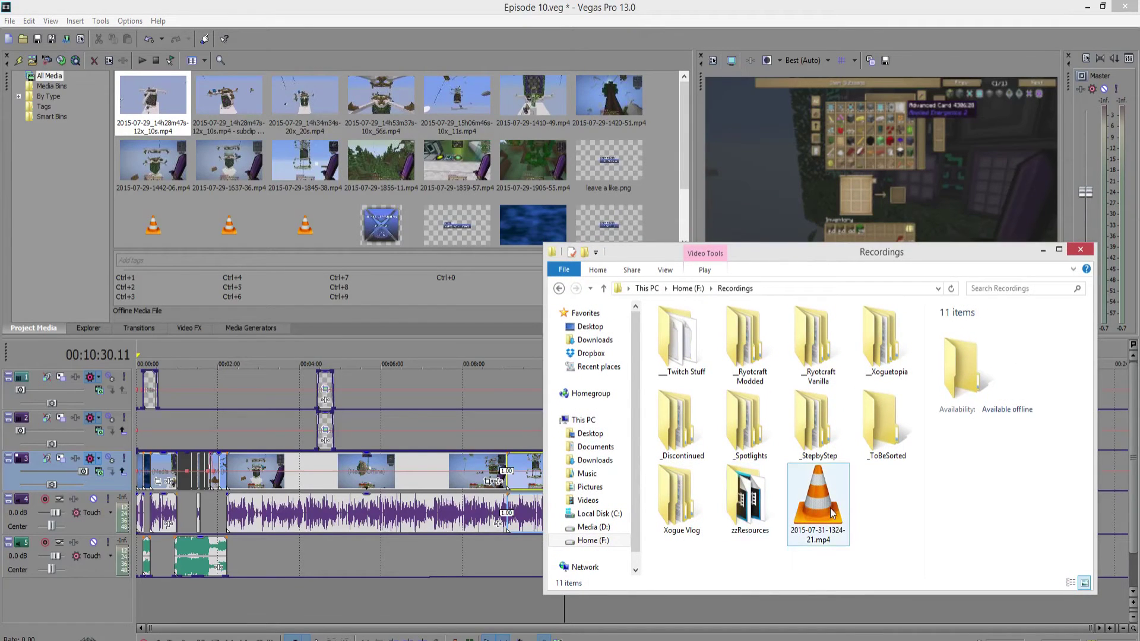
pyautogui.doubleClick(741, 508)
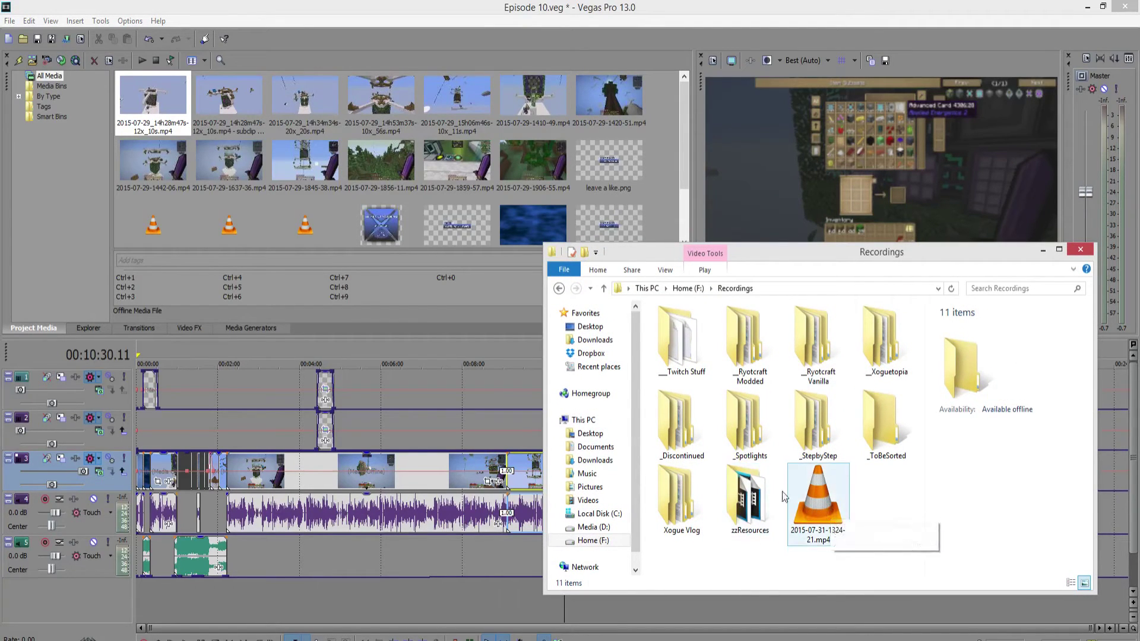
pyautogui.click(730, 289)
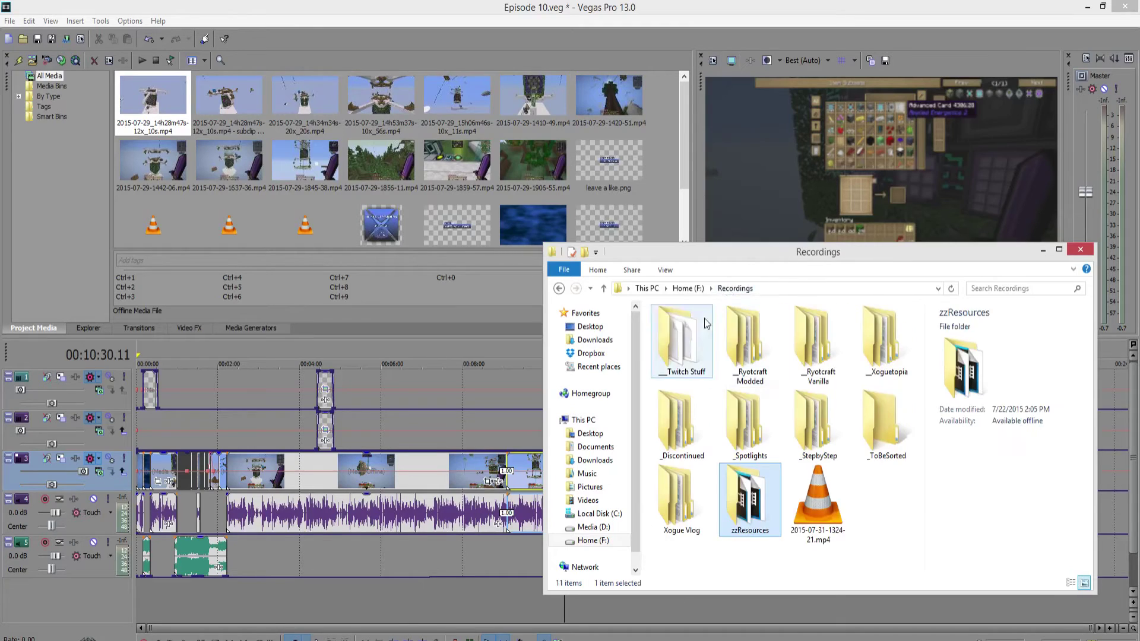
pyautogui.doubleClick(746, 347)
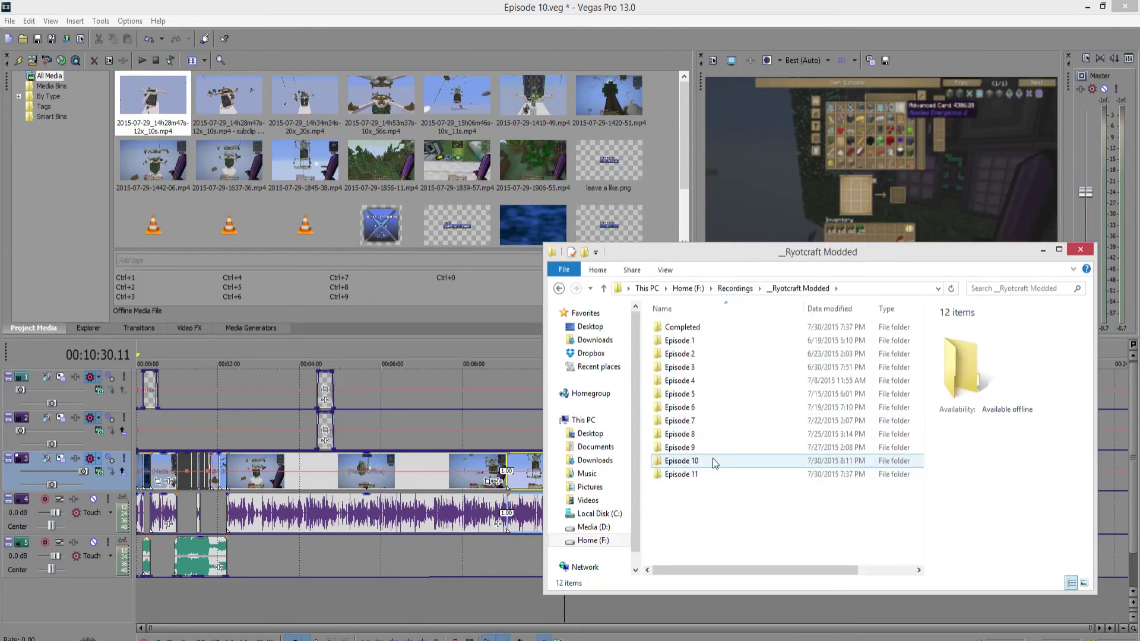
pyautogui.doubleClick(712, 459)
pyautogui.moveTo(811, 332); pyautogui.dragTo(664, 191)
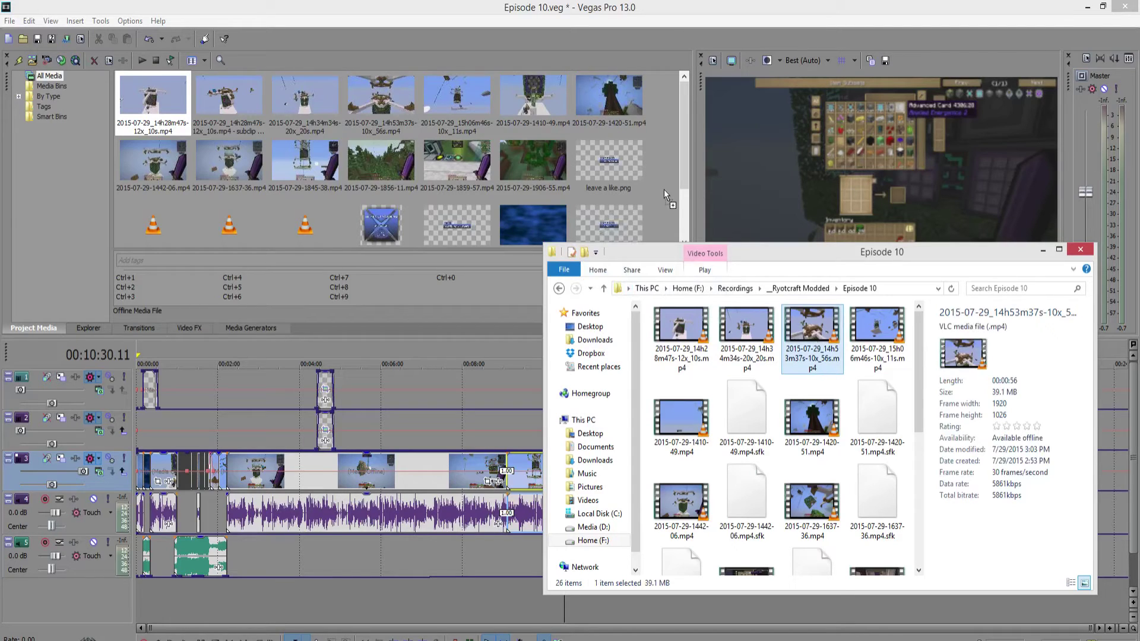
pyautogui.moveTo(685, 160); pyautogui.dragTo(686, 126)
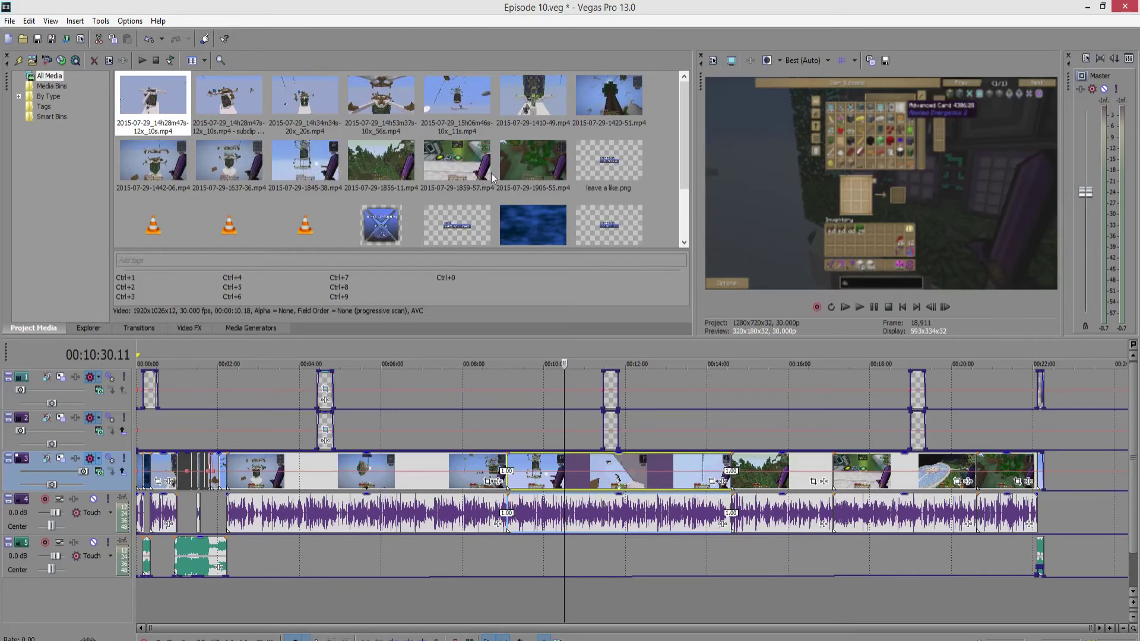
# Clear the media selection and resize the docked windows, making the upper area taller and the preview wider beside a narrower Project Media
pyautogui.click(667, 185)
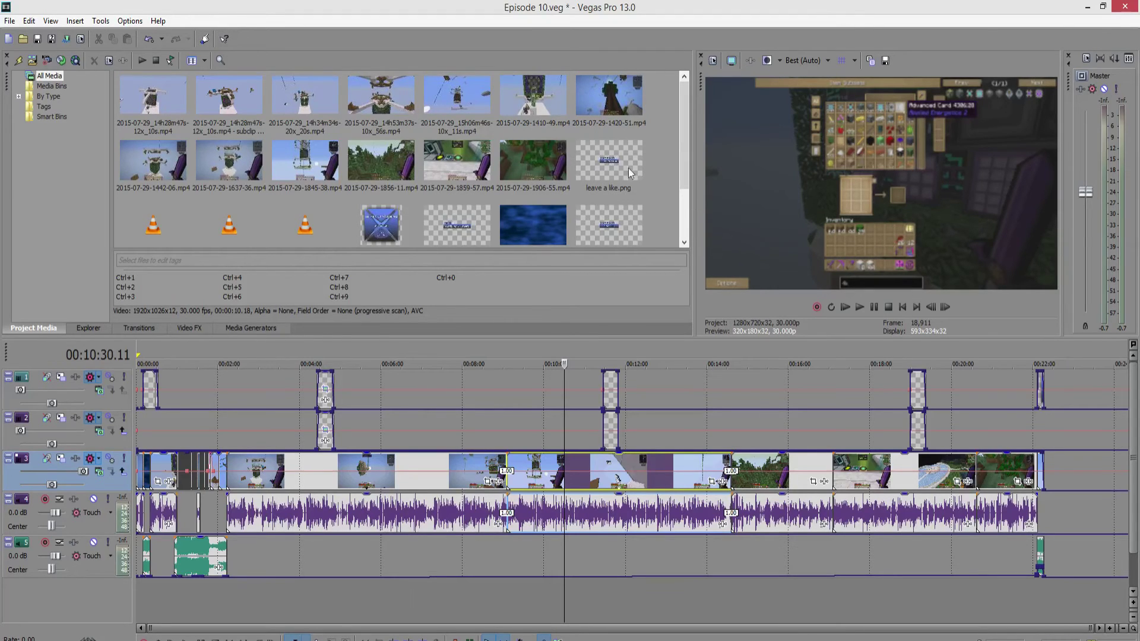
pyautogui.moveTo(694, 161); pyautogui.dragTo(508, 160)
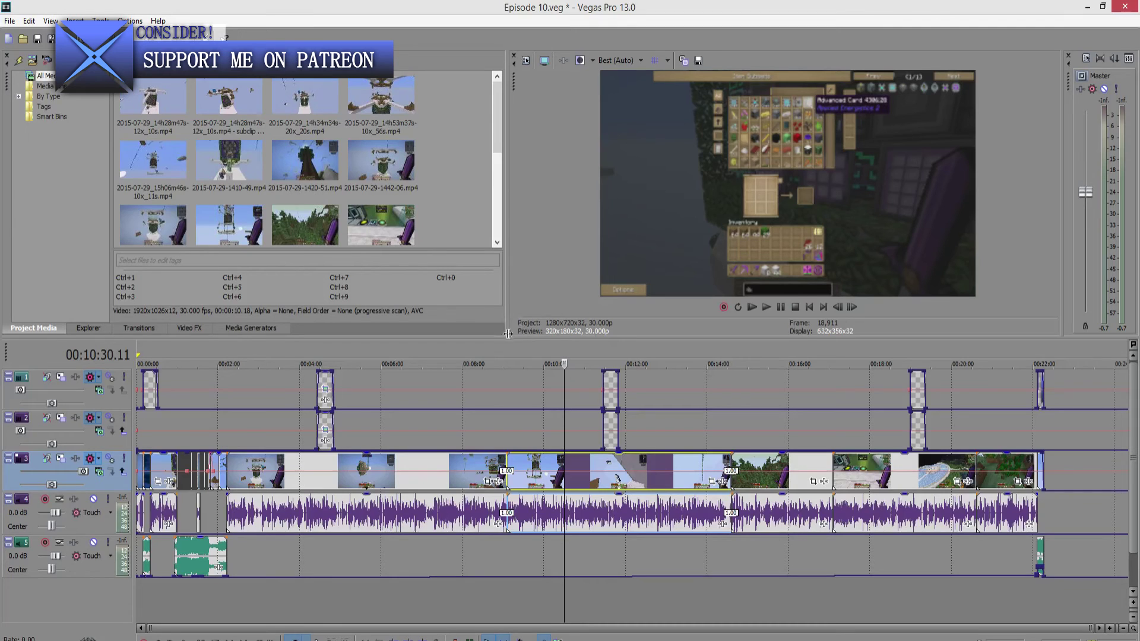
pyautogui.moveTo(519, 340); pyautogui.dragTo(532, 360)
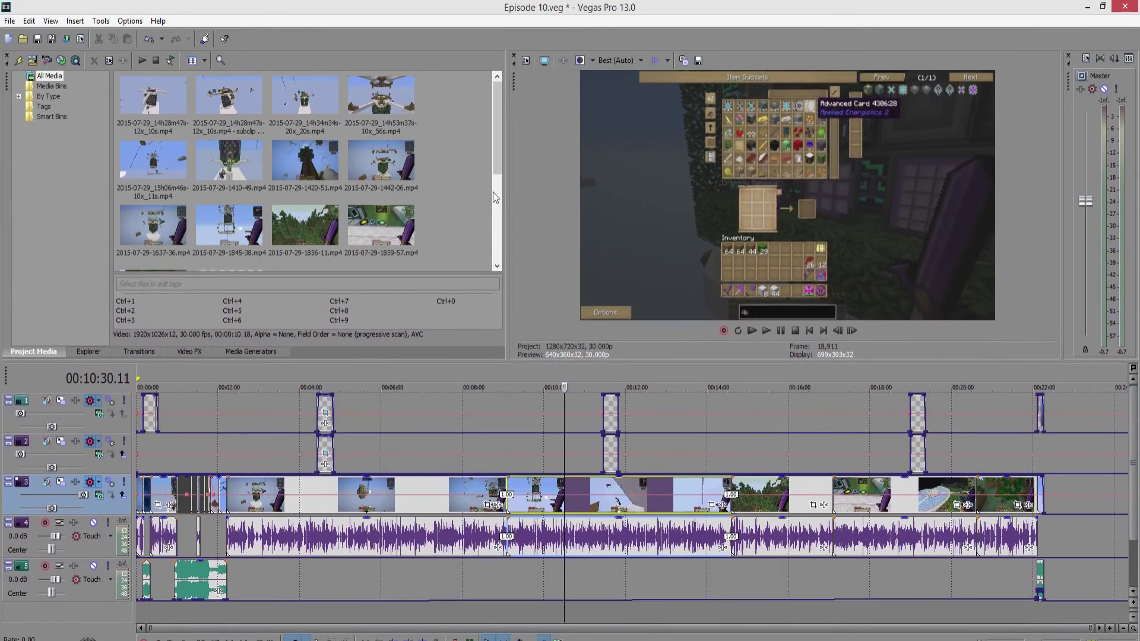
pyautogui.moveTo(510, 198); pyautogui.dragTo(617, 196)
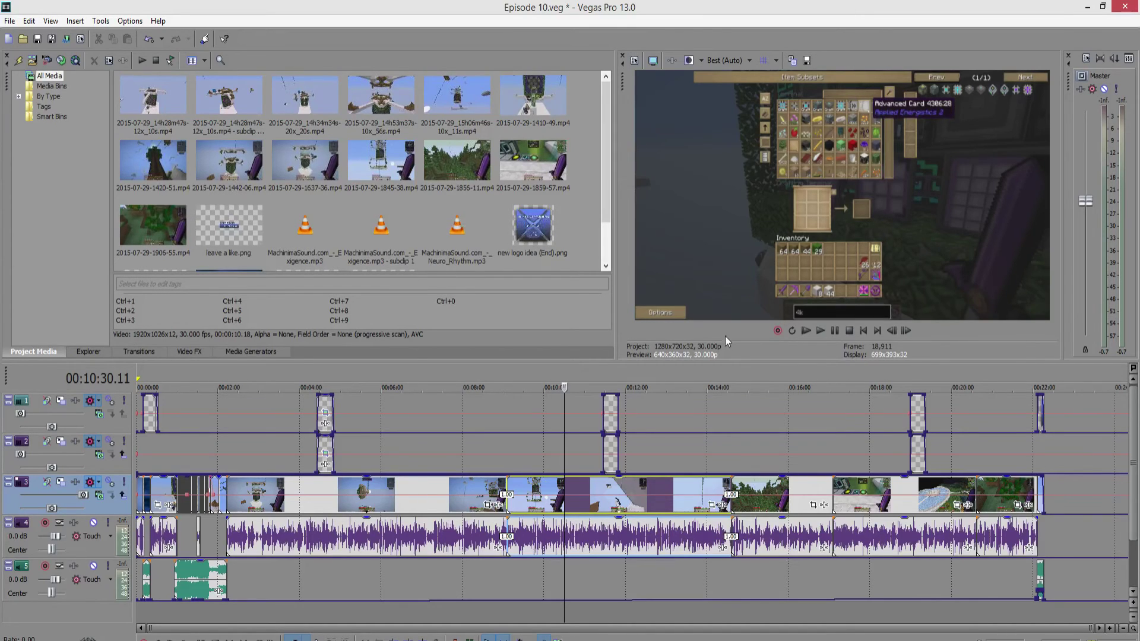
pyautogui.click(464, 173)
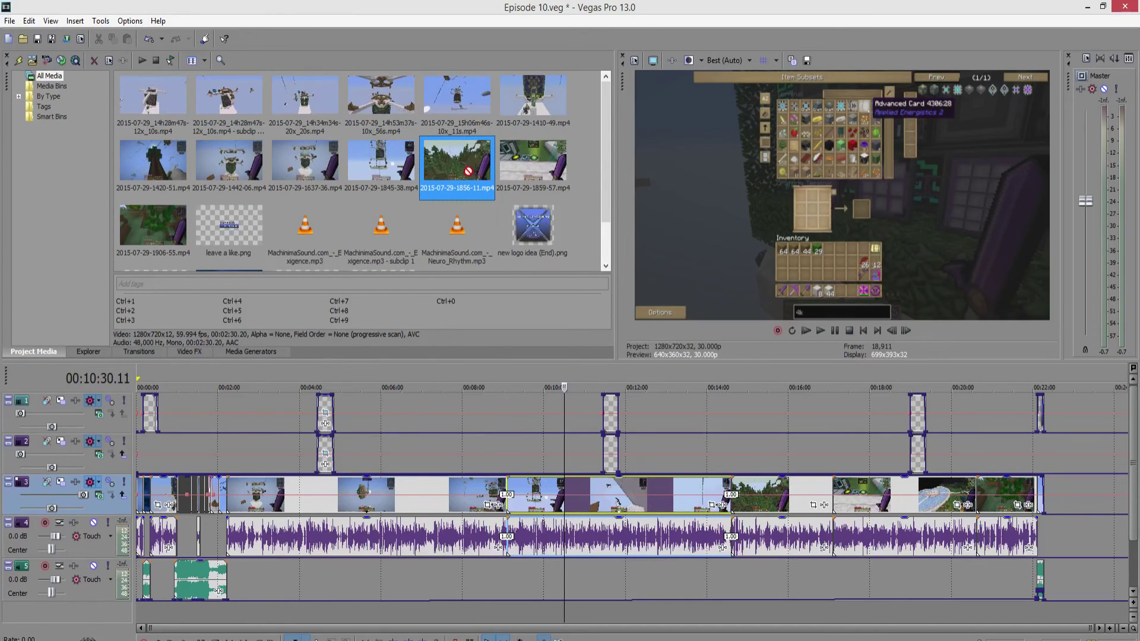
pyautogui.moveTo(469, 172); pyautogui.dragTo(474, 442)
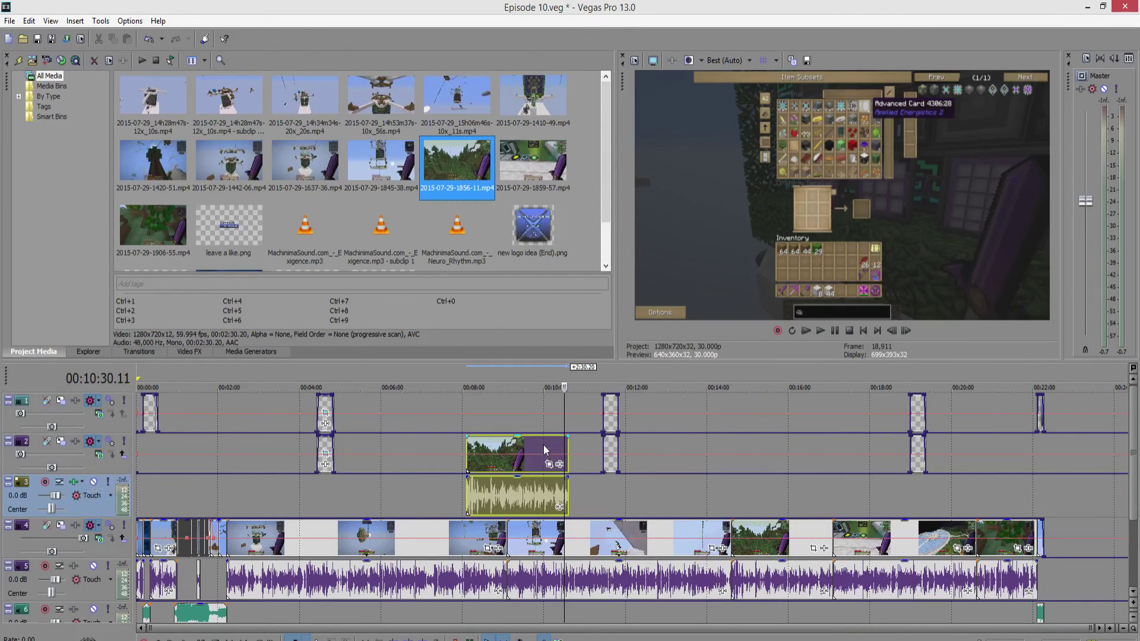
pyautogui.hotkey('ctrl', 'z')
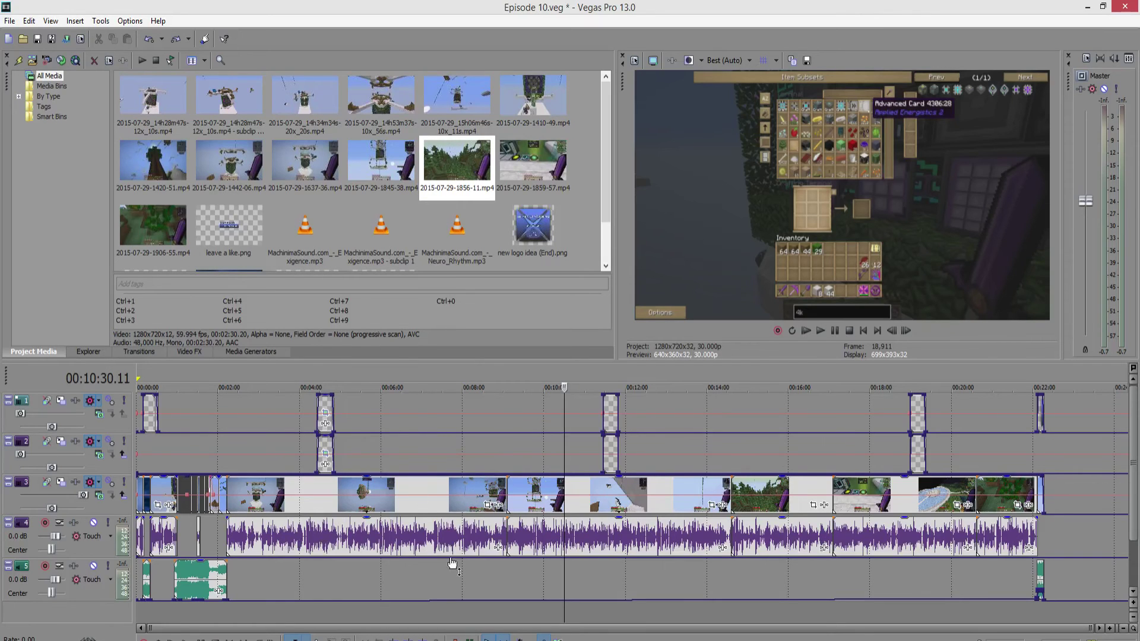
# Look through the Project Media items by selecting the video clips, music files and images one after another, and view the end of the list
pyautogui.click(435, 456)
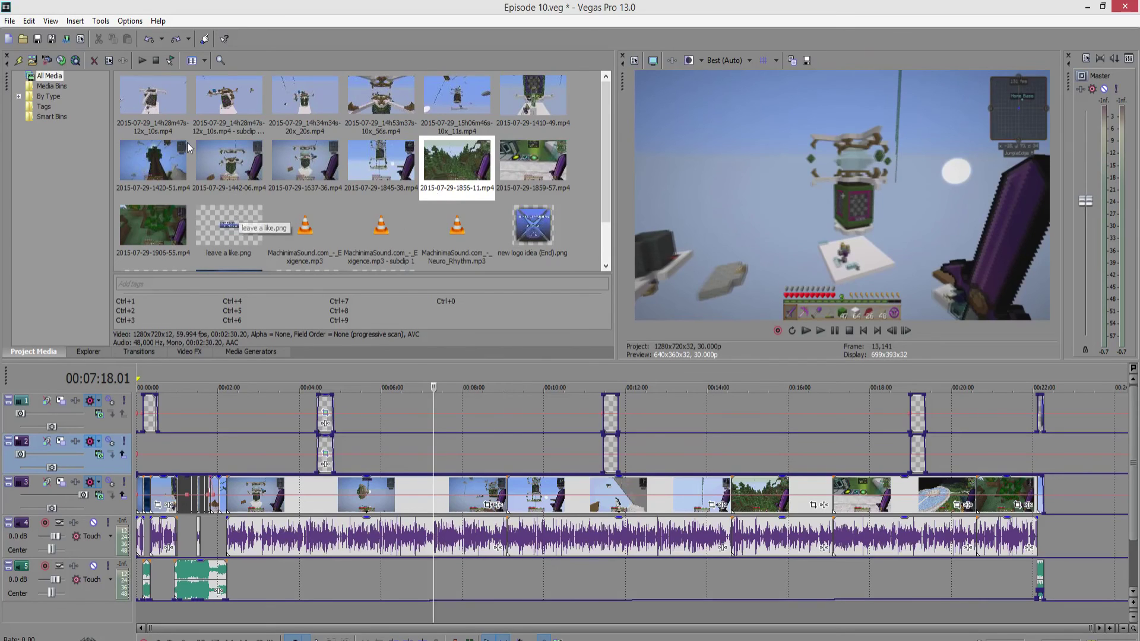
pyautogui.click(165, 88)
pyautogui.click(303, 98)
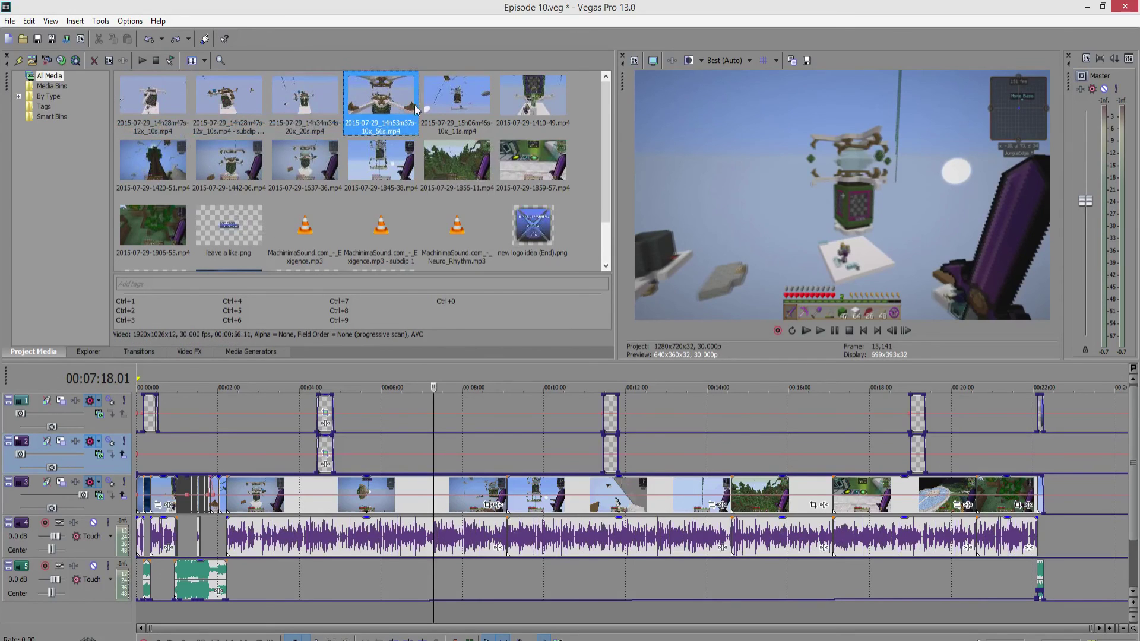
pyautogui.click(169, 172)
pyautogui.click(261, 166)
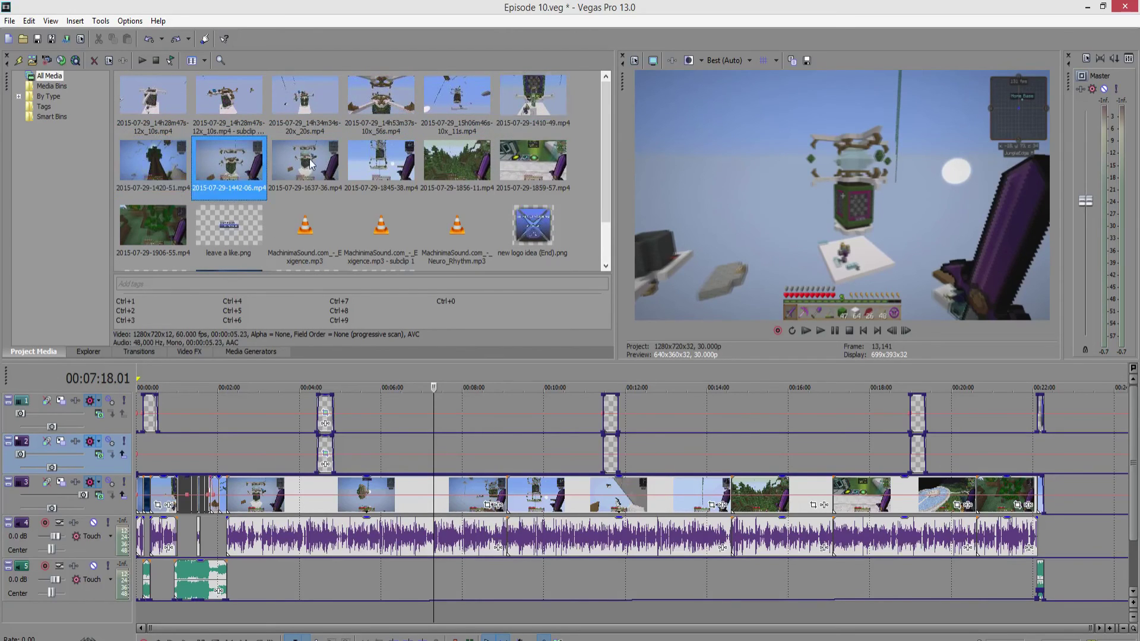
pyautogui.click(312, 165)
pyautogui.click(412, 169)
pyautogui.click(461, 168)
pyautogui.click(518, 165)
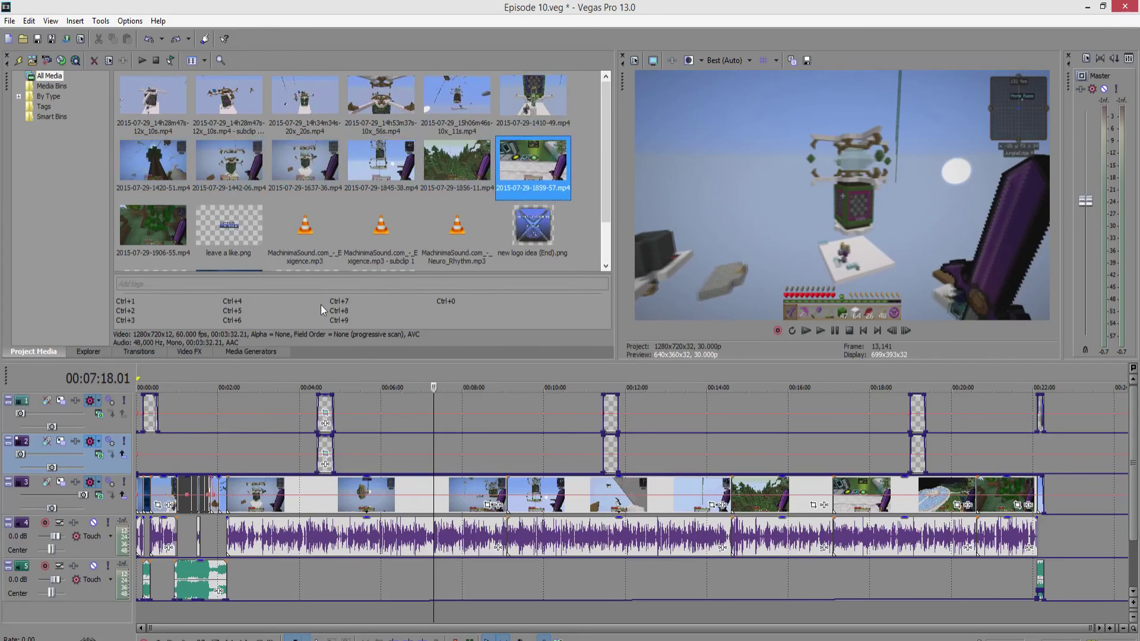
pyautogui.click(172, 240)
pyautogui.click(229, 229)
pyautogui.click(313, 226)
pyautogui.click(398, 231)
pyautogui.click(458, 229)
pyautogui.click(532, 232)
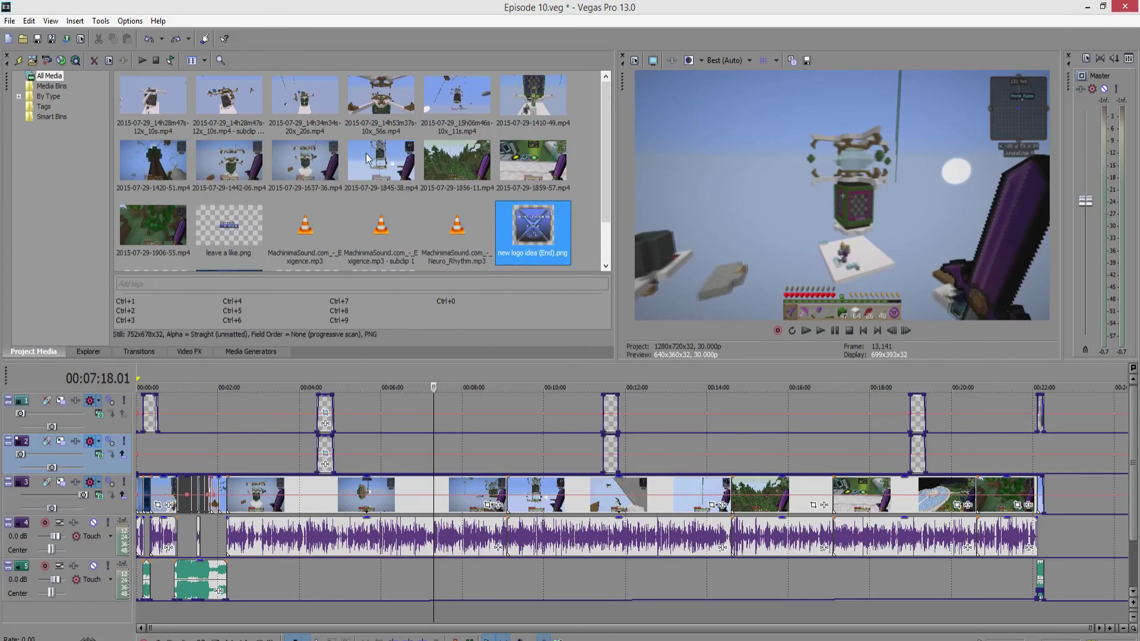
pyautogui.scroll(-1, 366, 153)
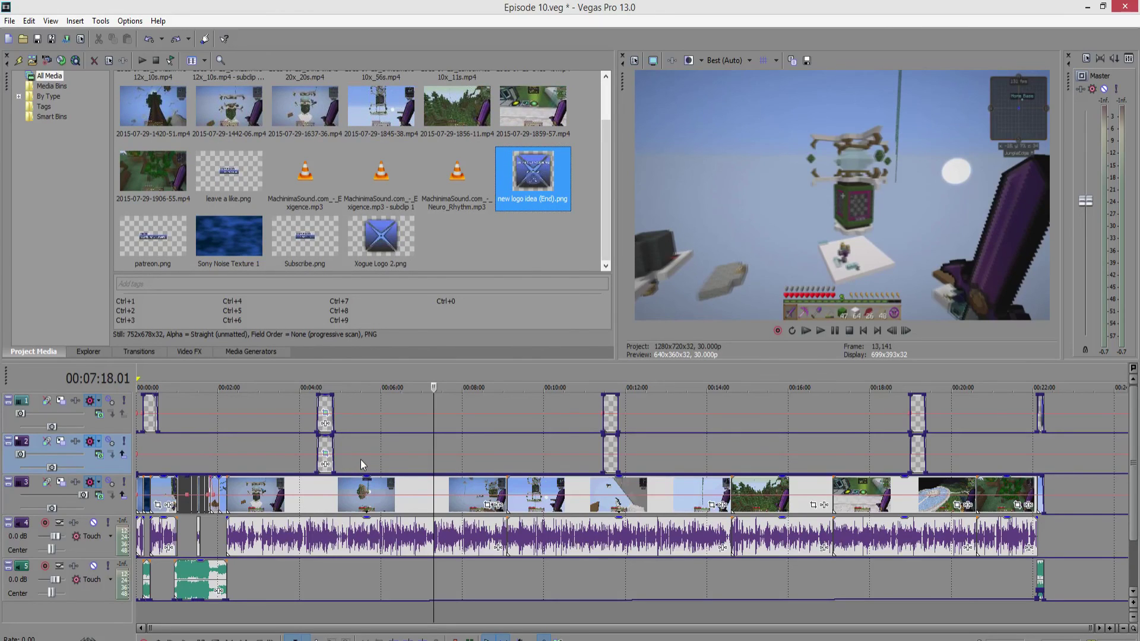
# Place the timeline cursor at about 00:06:43 and clear the selection in Project Media
pyautogui.click(409, 443)
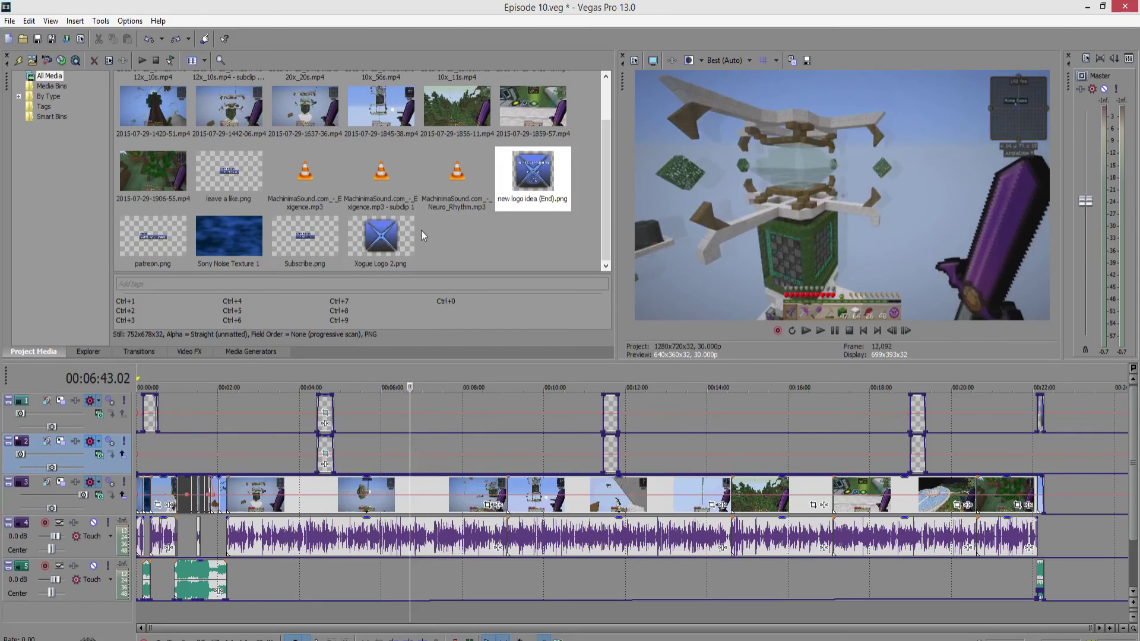
pyautogui.click(494, 235)
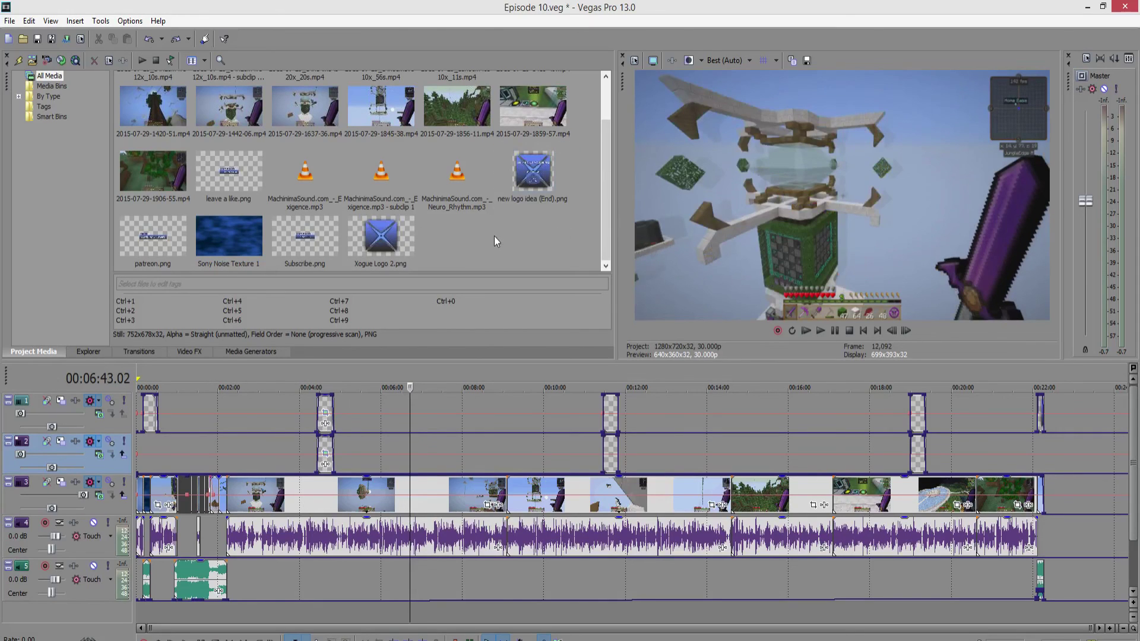